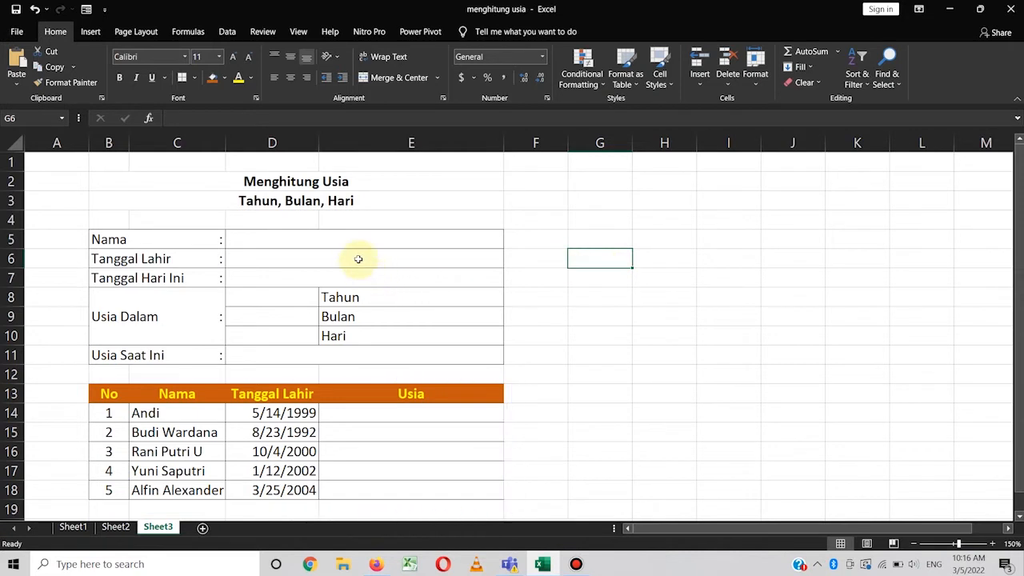
# - Enter a sample person's name in Nama and the birth date 4/6/2001 in Tanggal Lahir
pyautogui.click(291, 238)
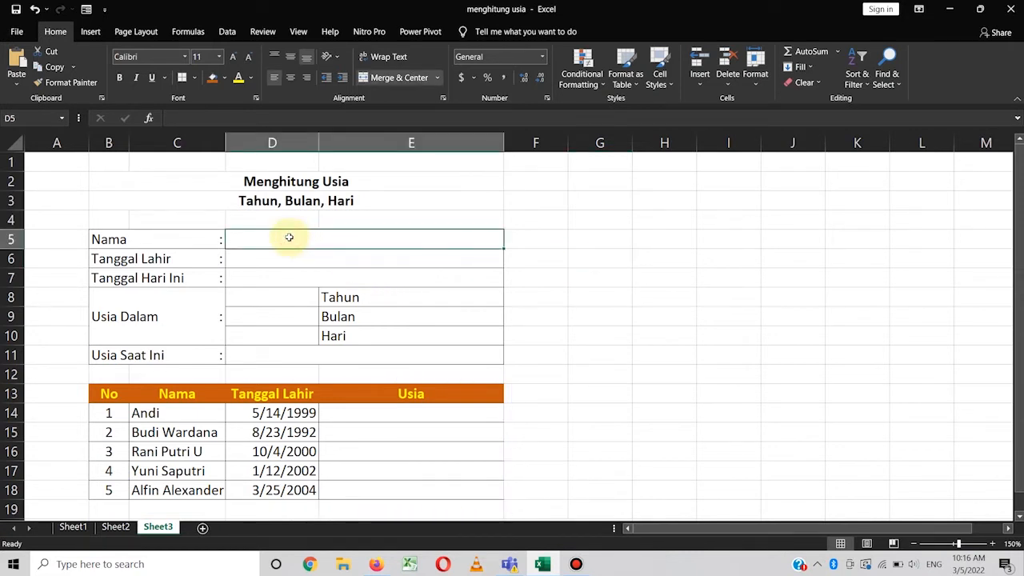
pyautogui.write('Ran')
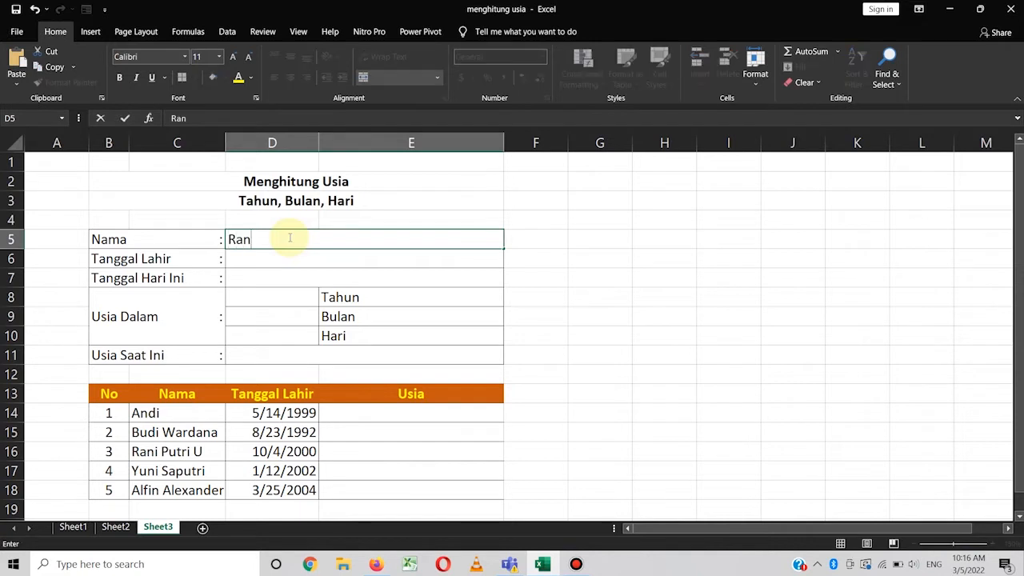
pyautogui.write('da Saputra')
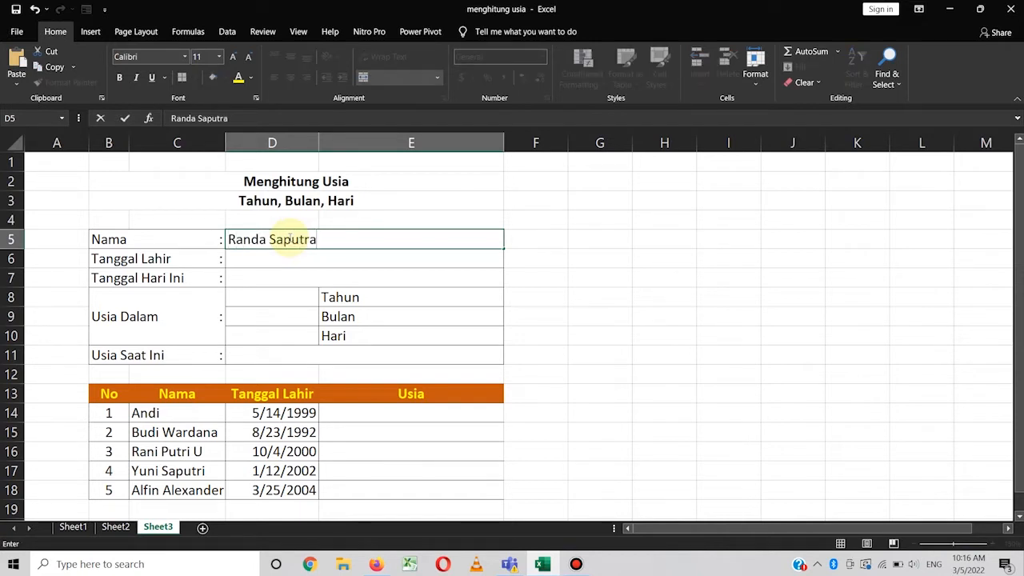
pyautogui.press('Return')
pyautogui.write('4/6/2001')
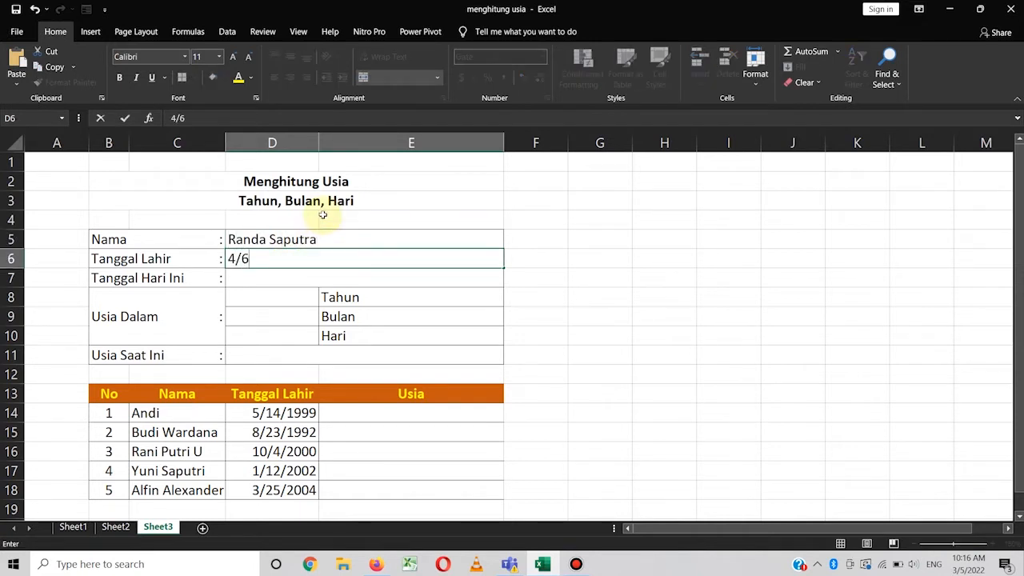
pyautogui.click(256, 282)
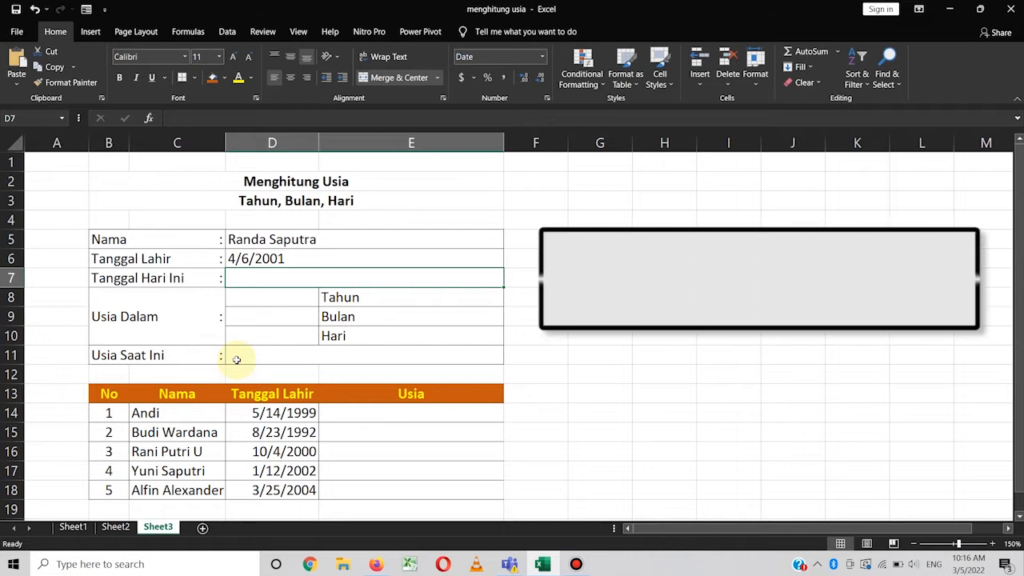
# - Enter =TODAY() in D7 so Tanggal Hari Ini shows the current date
pyautogui.write('=')
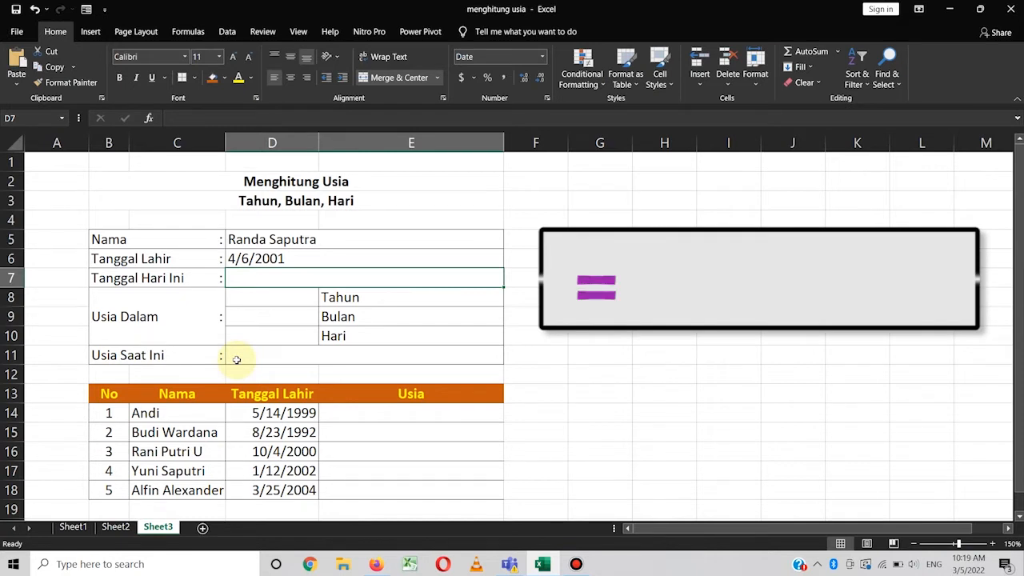
pyautogui.write('t')
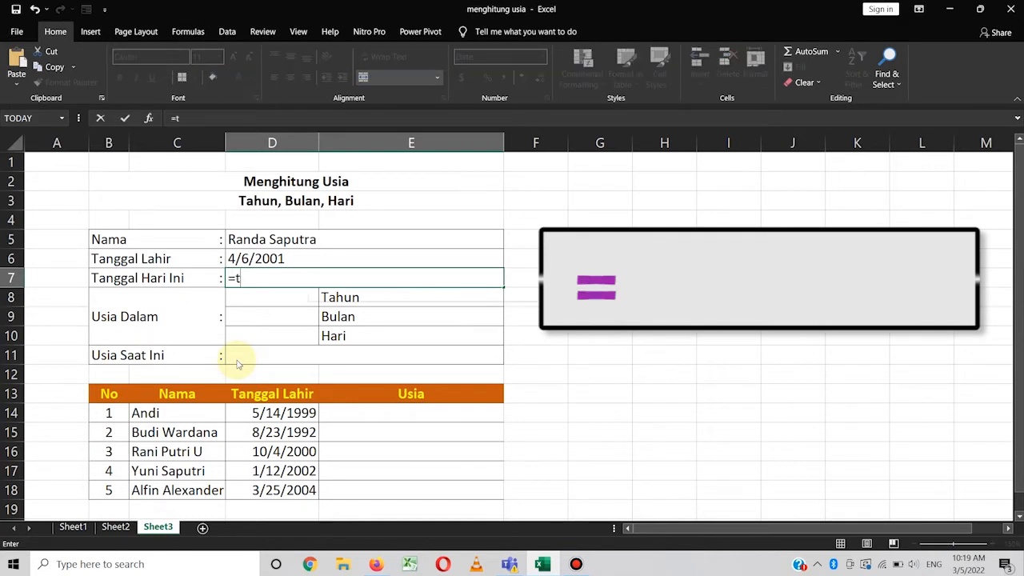
pyautogui.write('oday()')
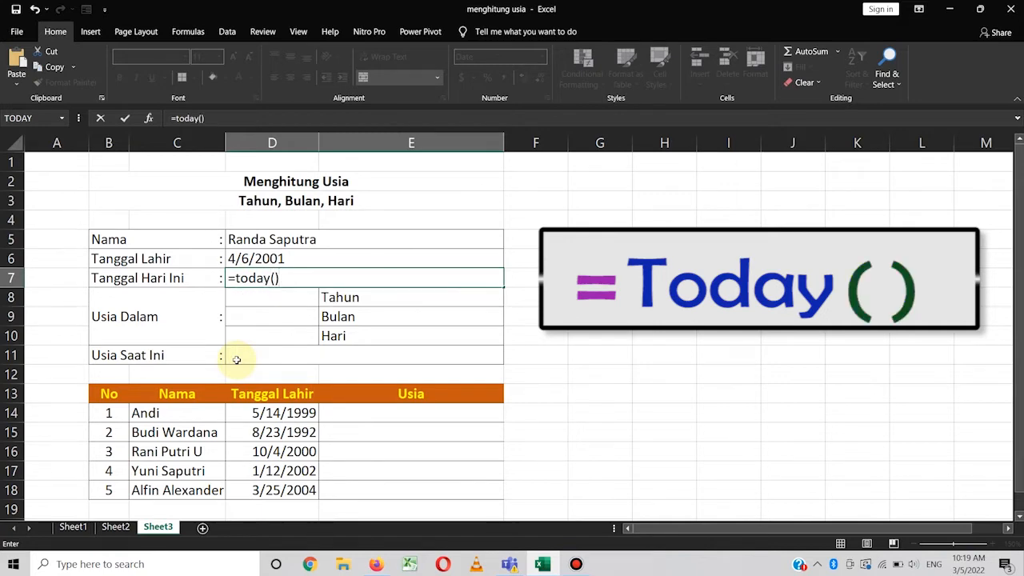
pyautogui.press('Return')
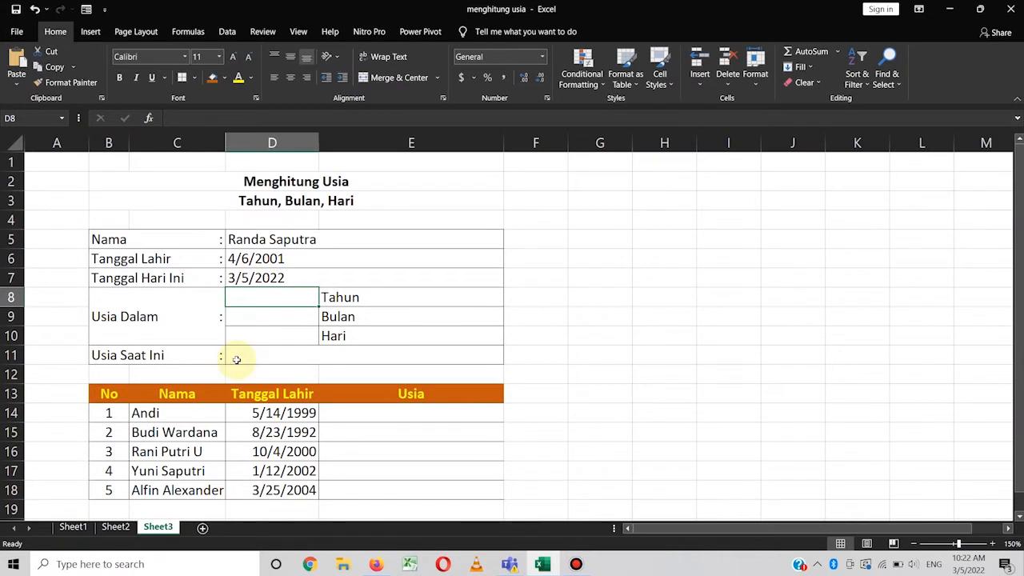
# - Enter =DATEDIF(D6;D7;"Y") in D8 to show the age as 20 whole years
pyautogui.write('=dated')
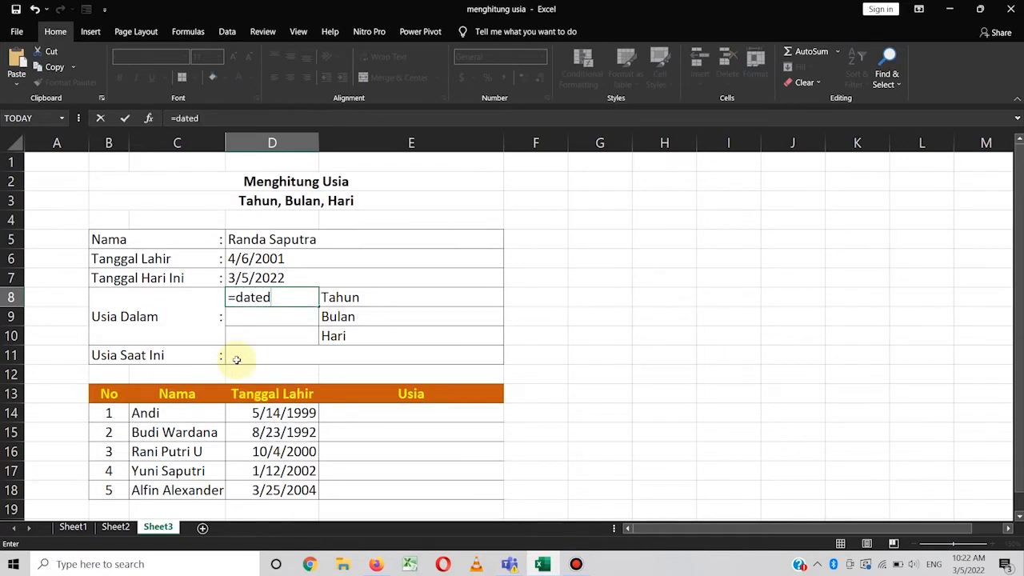
pyautogui.write('if(')
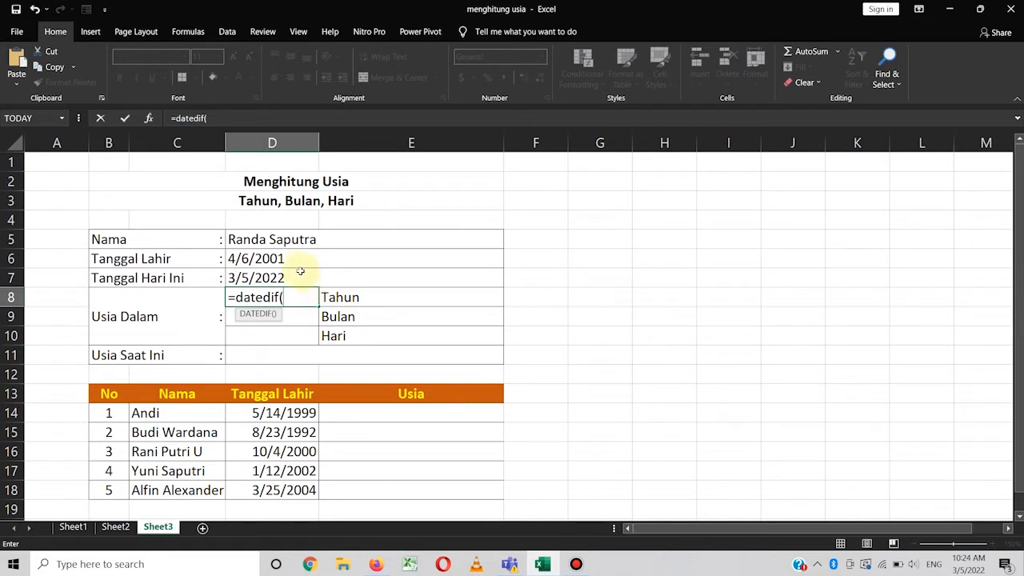
pyautogui.click(269, 259)
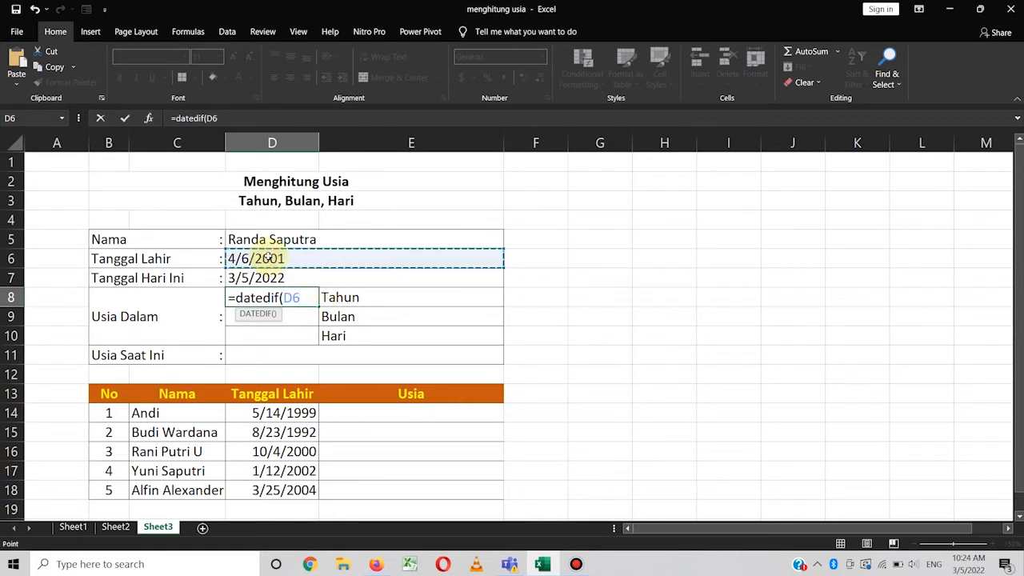
pyautogui.write(';')
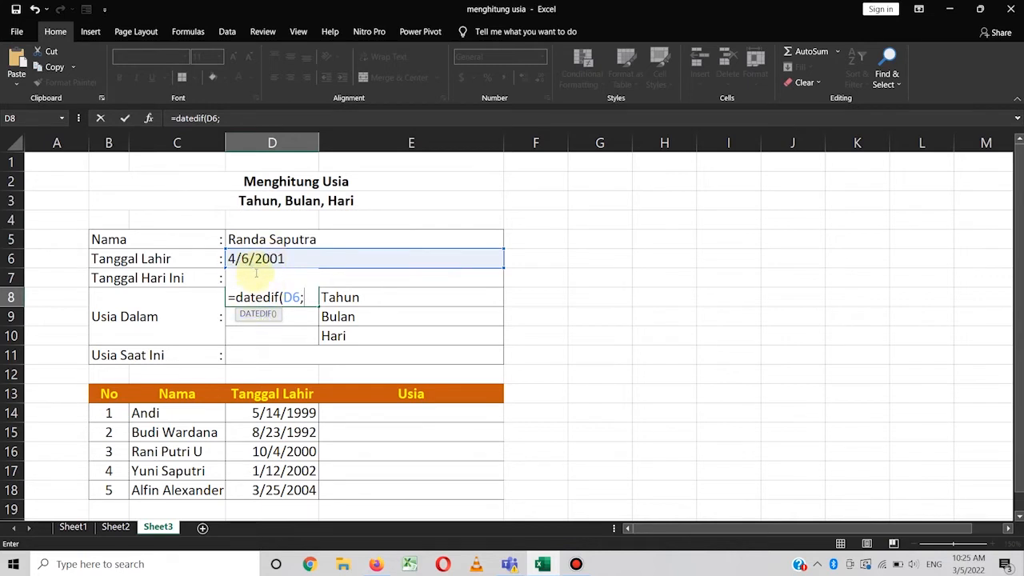
pyautogui.click(339, 277)
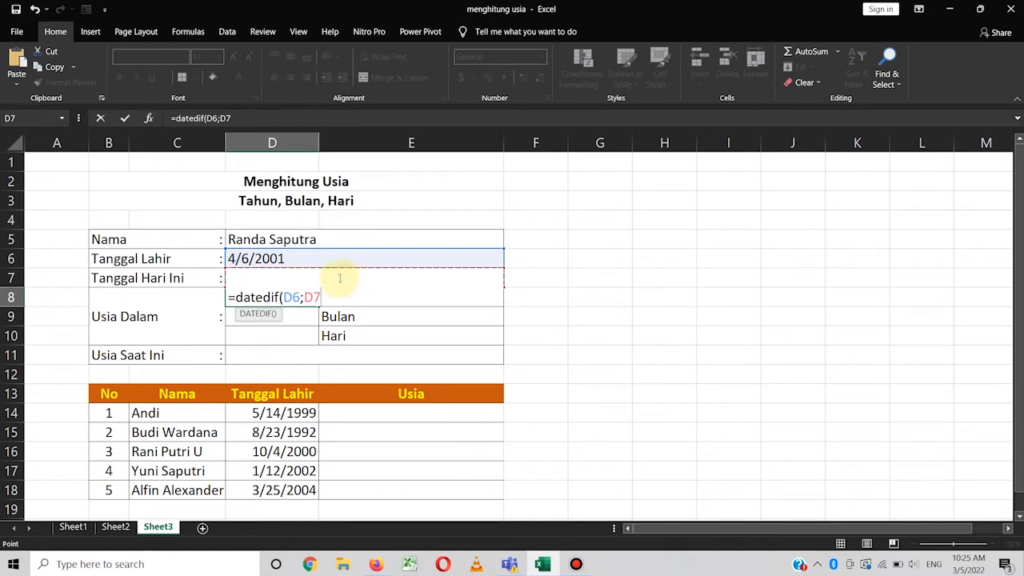
pyautogui.write(';')
pyautogui.write('"Y"')
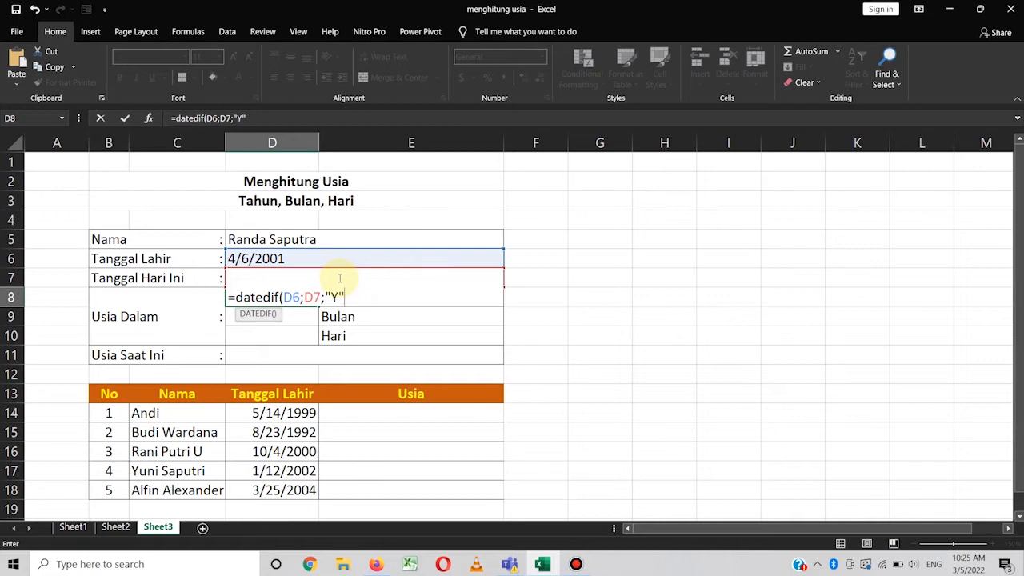
pyautogui.write(')')
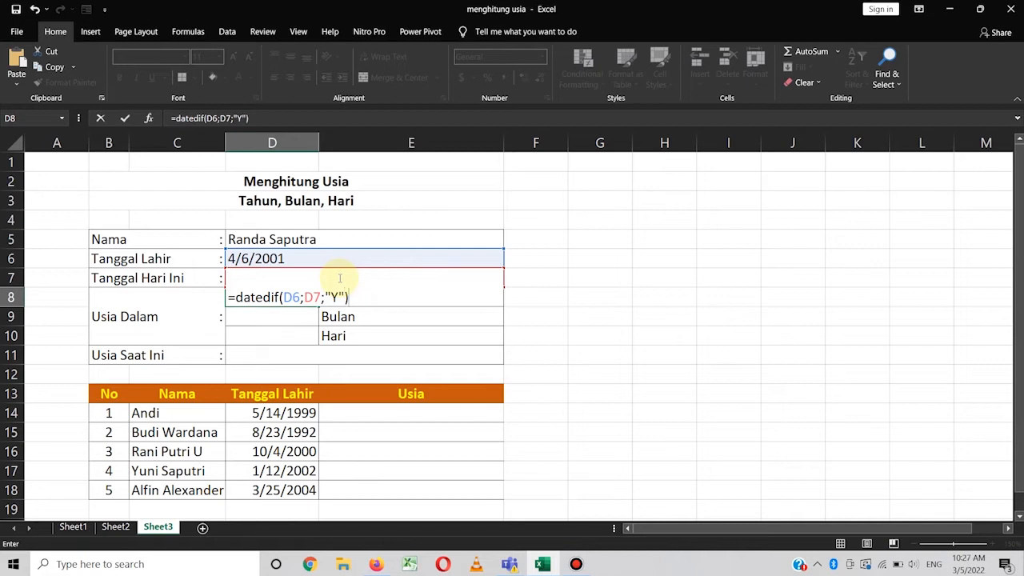
pyautogui.press('Return')
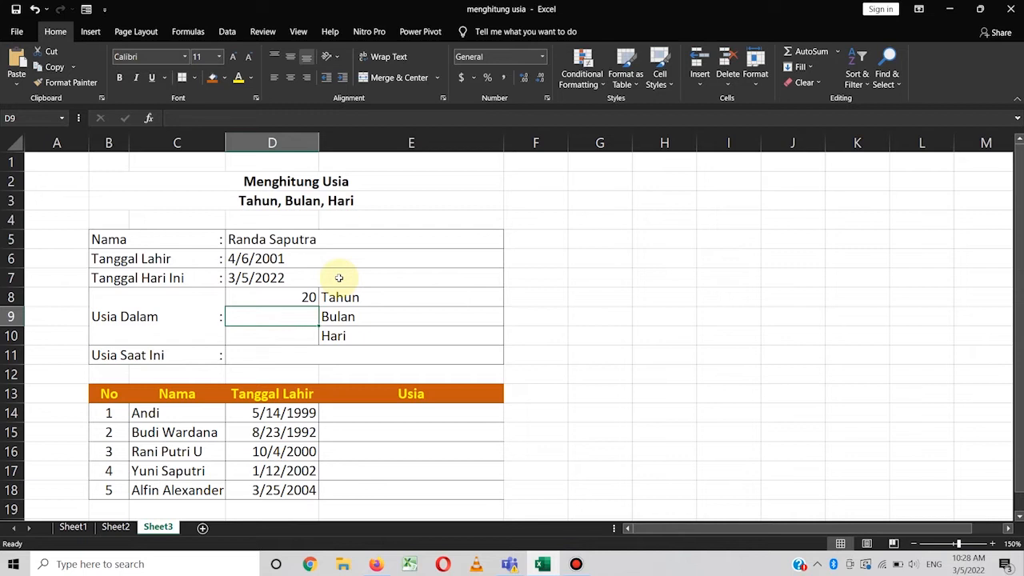
# - Enter =DATEDIF(D6;D7;"YM") in D9 to show the 10 remaining months
pyautogui.write('=date')
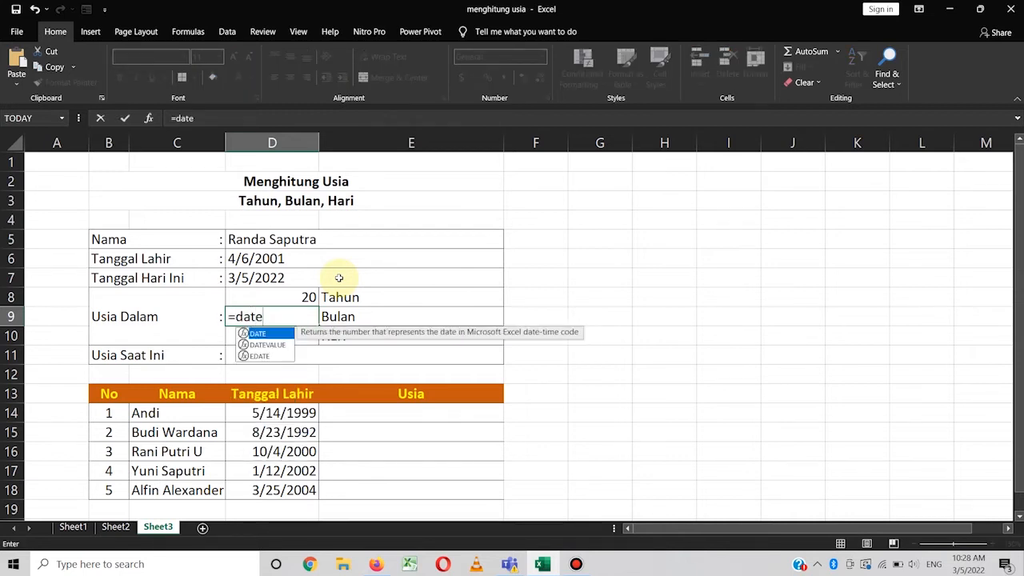
pyautogui.write('dif(')
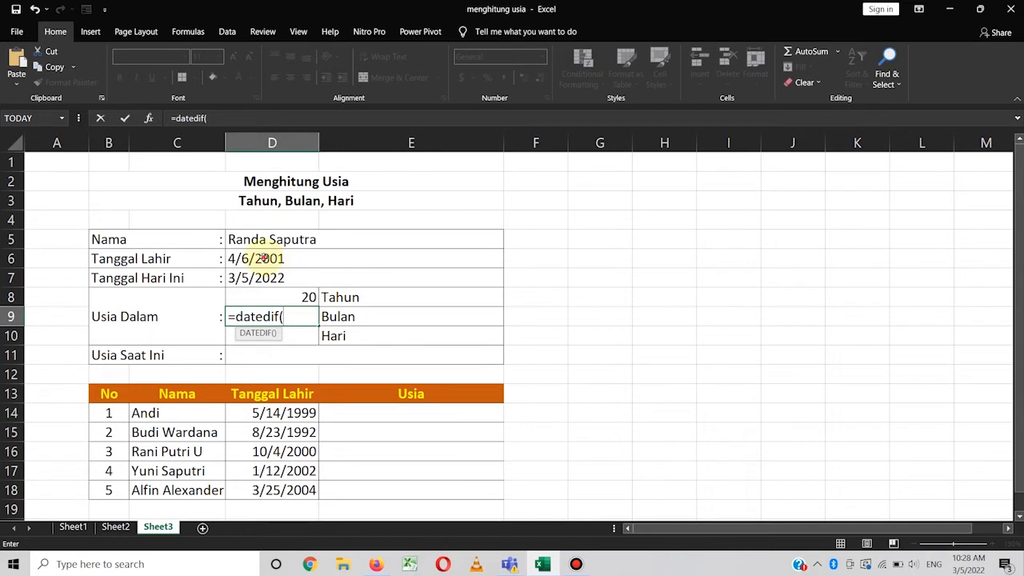
pyautogui.click(263, 257)
pyautogui.write(';')
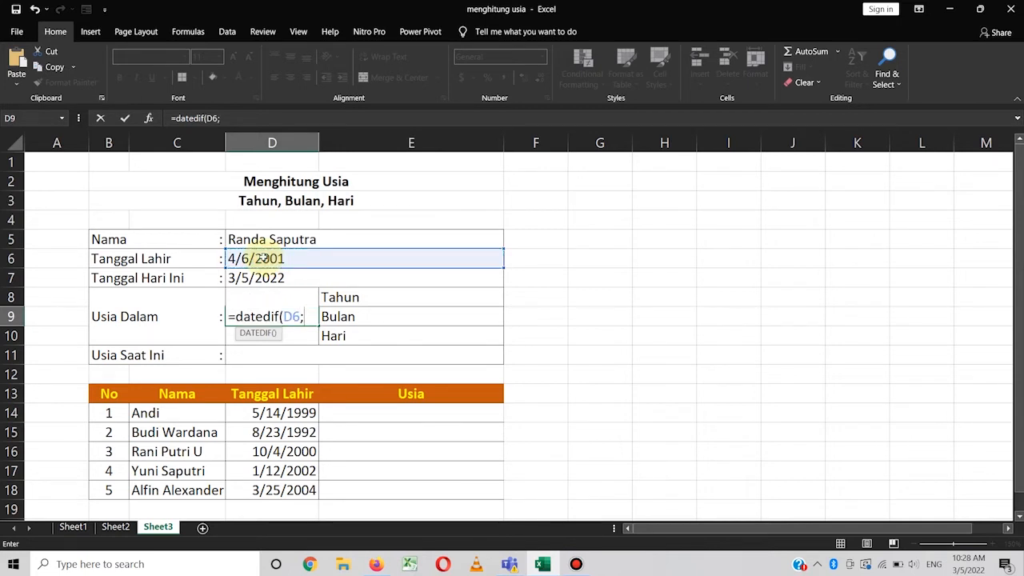
pyautogui.click(252, 277)
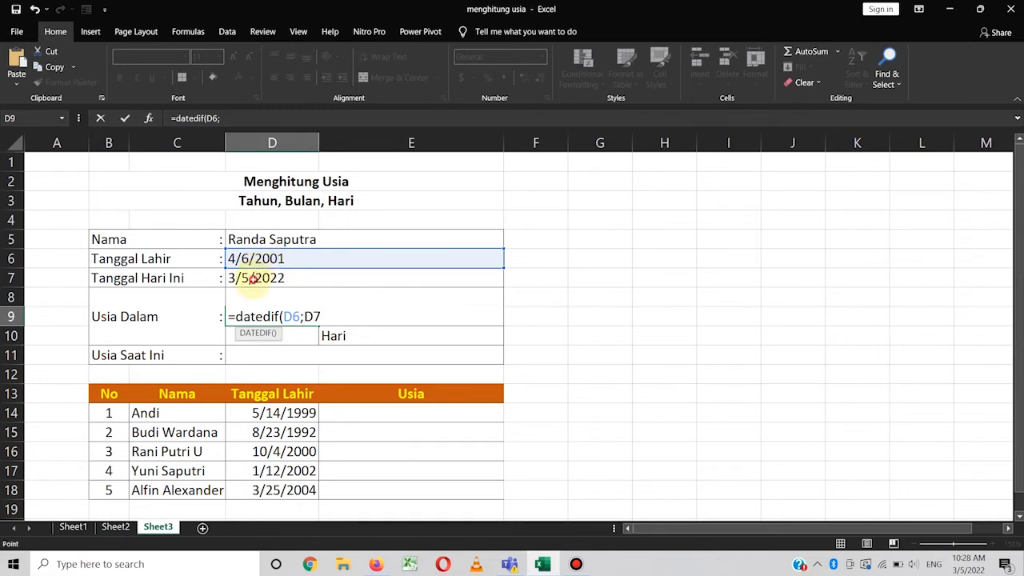
pyautogui.write(';')
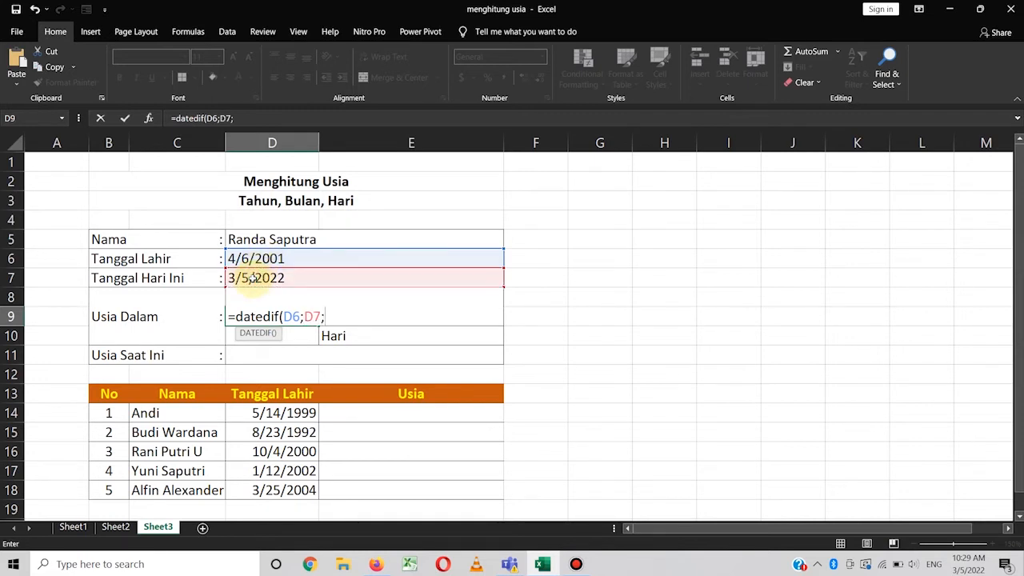
pyautogui.write('"YM")')
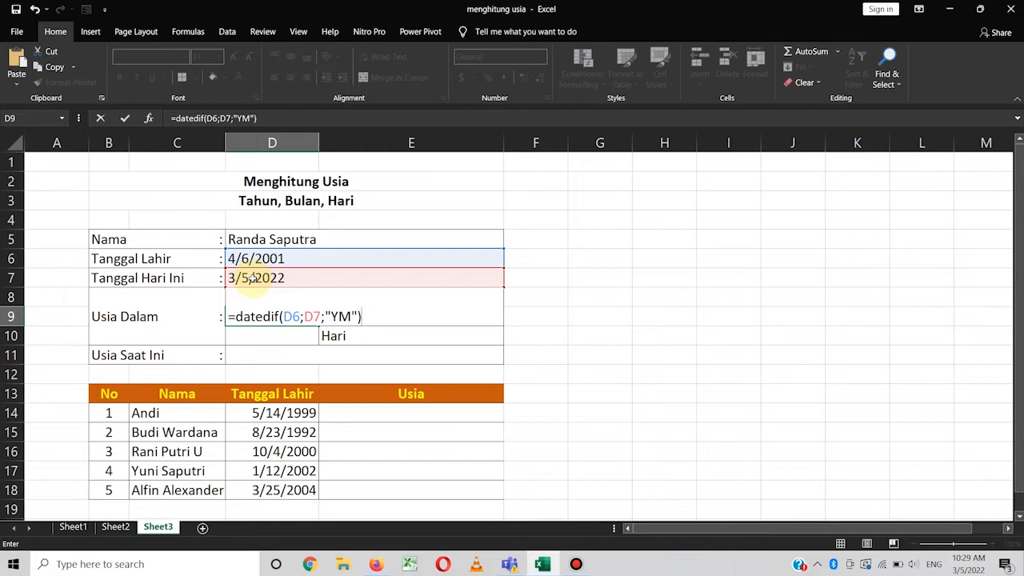
pyautogui.hotkey('ctrl', 'Return')
pyautogui.press('Return')
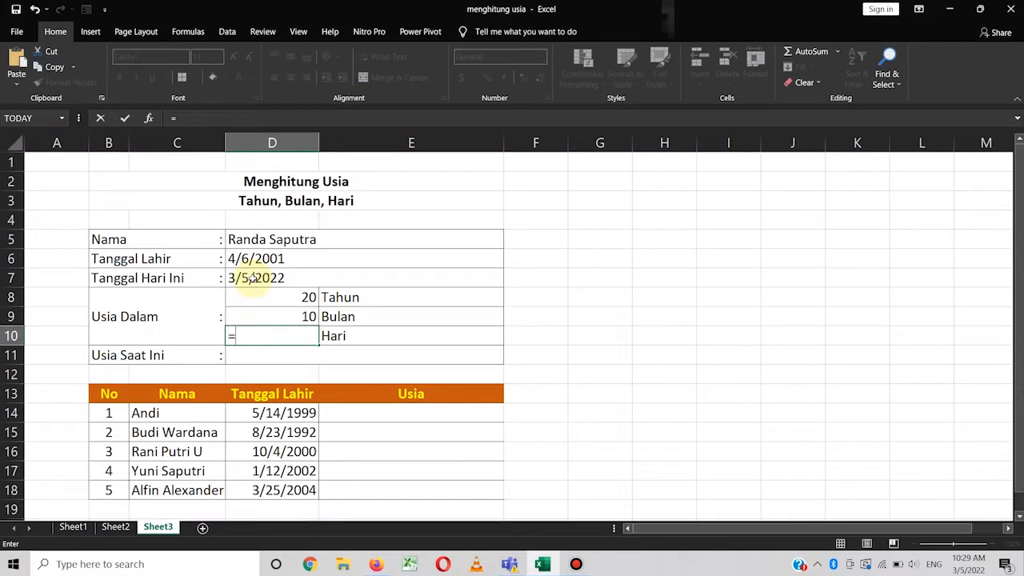
# - Enter =DATEDIF(D6;D7;"MD") in D10 to show the 27 leftover days
pyautogui.write('date')
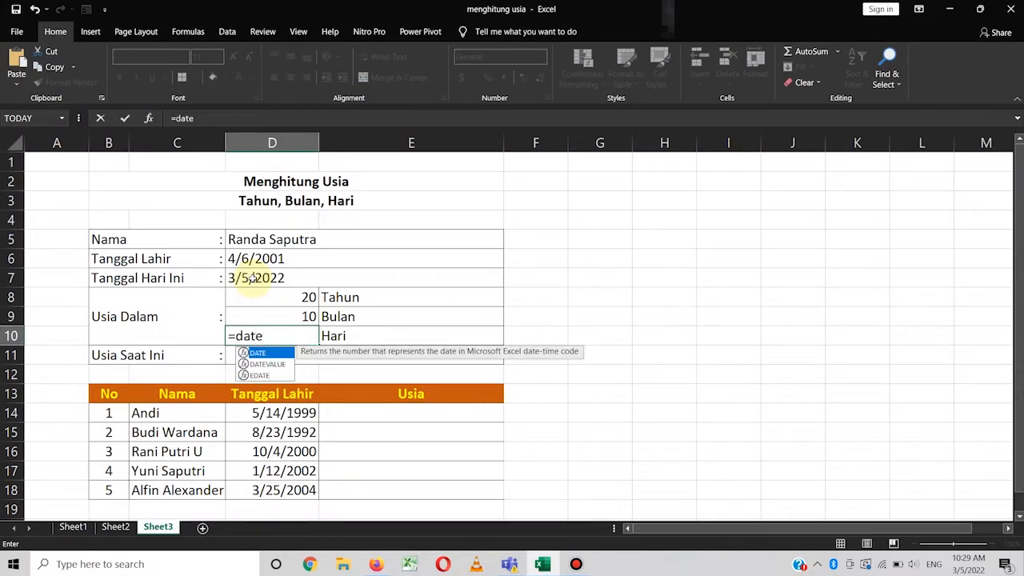
pyautogui.write('dif(')
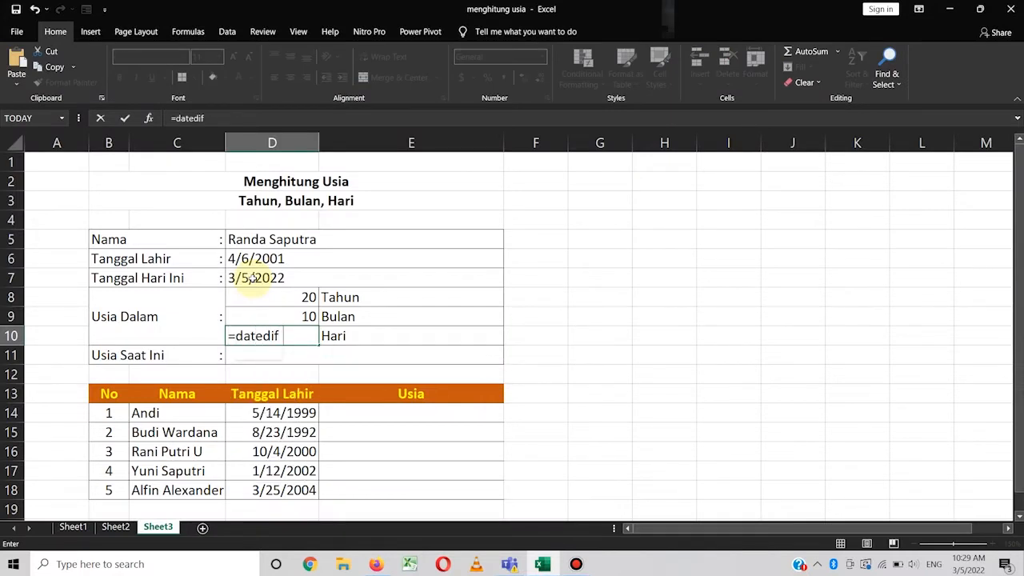
pyautogui.click(238, 259)
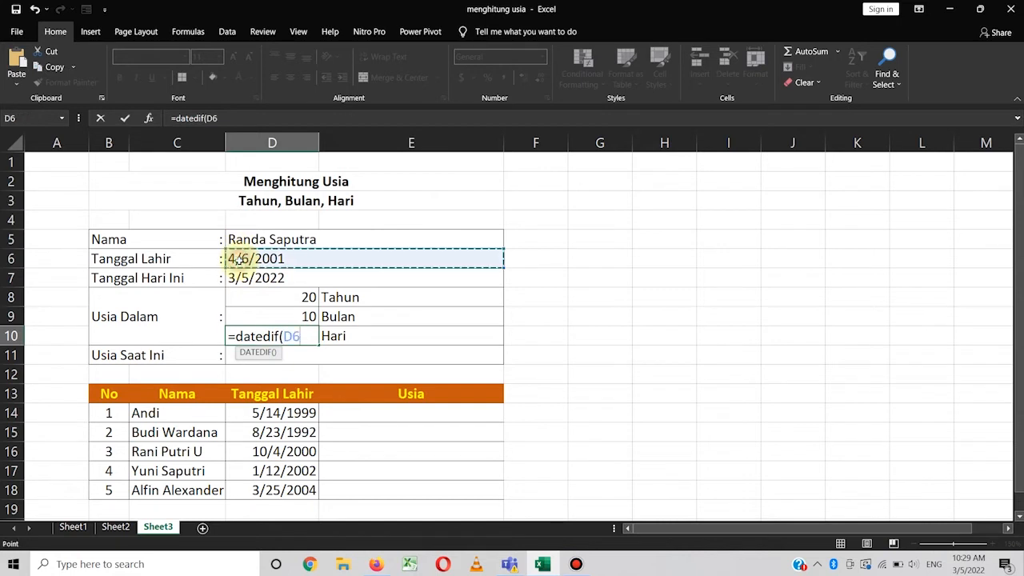
pyautogui.write(';')
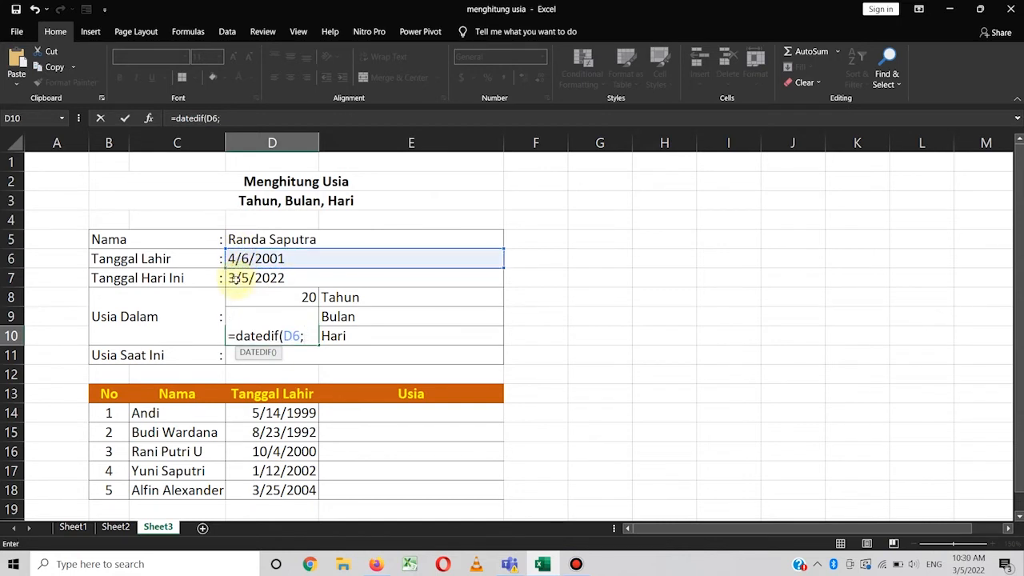
pyautogui.click(236, 279)
pyautogui.write(';')
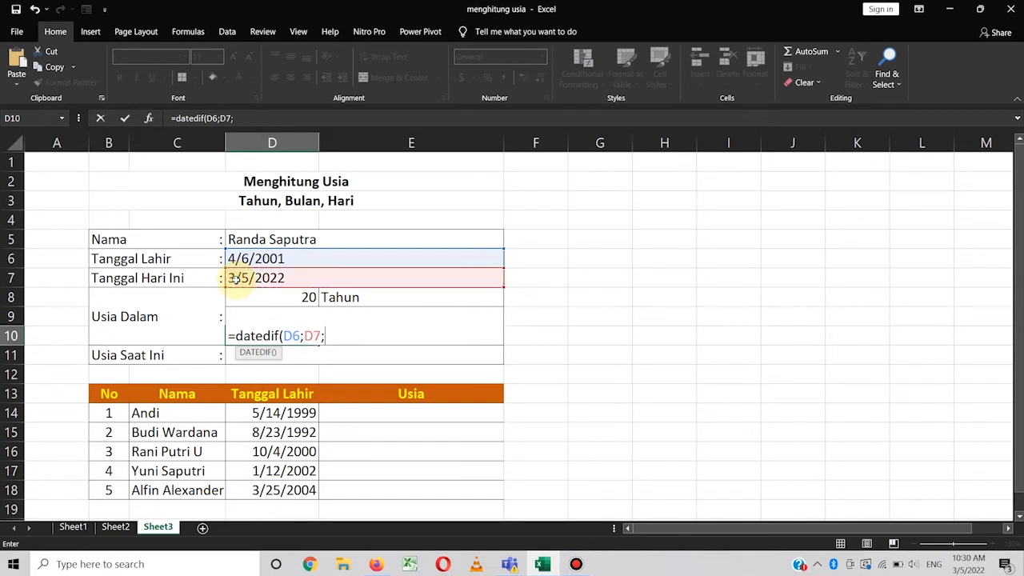
pyautogui.write('"MD")')
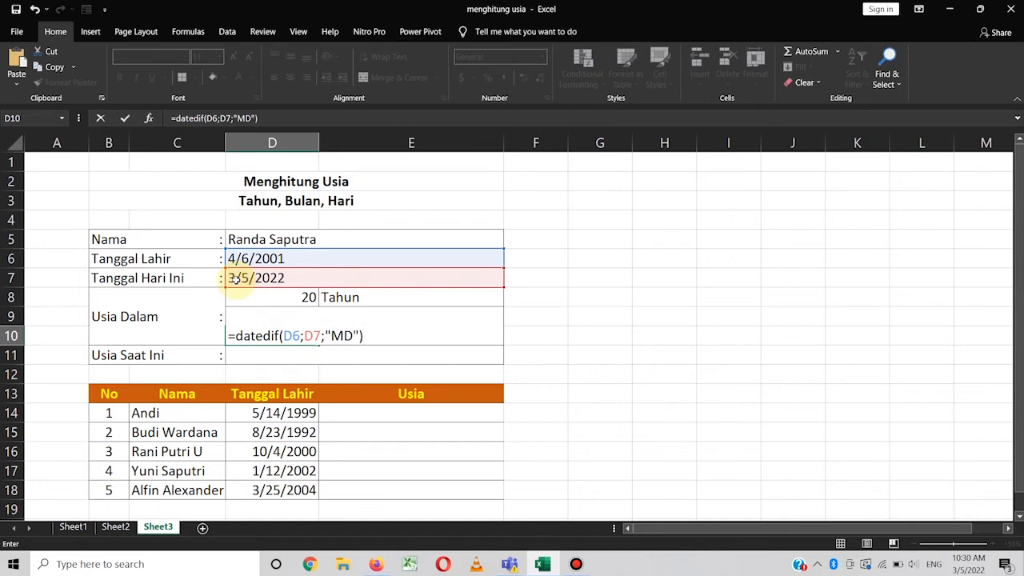
pyautogui.press('Return')
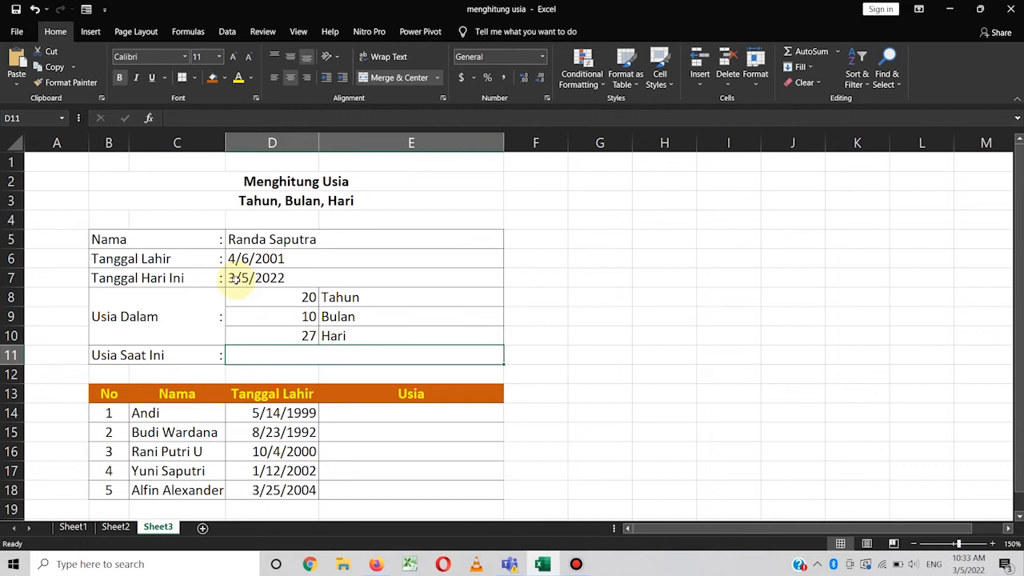
# - Begin D11's formula with the years part DATEDIF(D6;D7;"Y")&" Tahun "&
pyautogui.write('=')
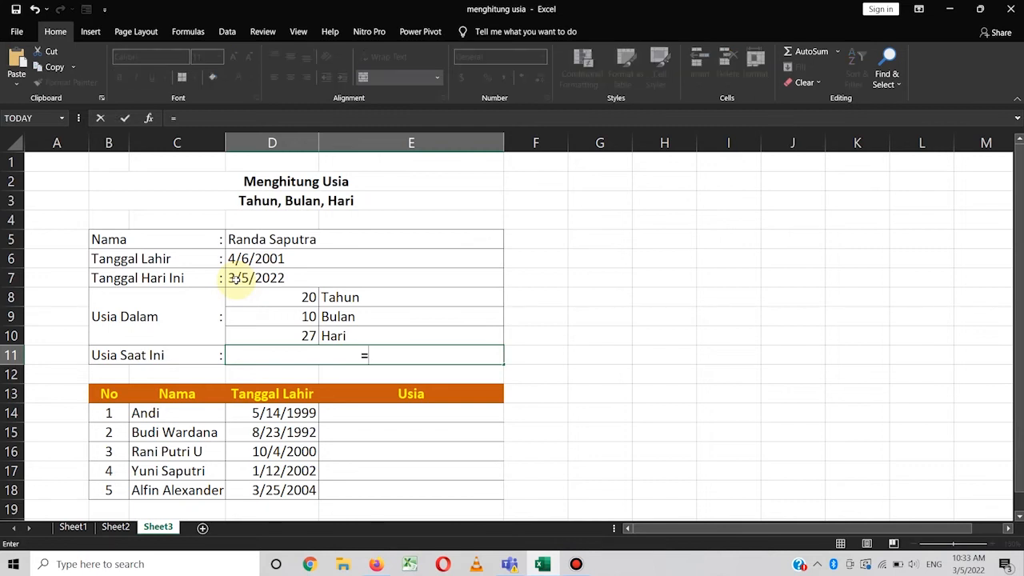
pyautogui.write('datedif(')
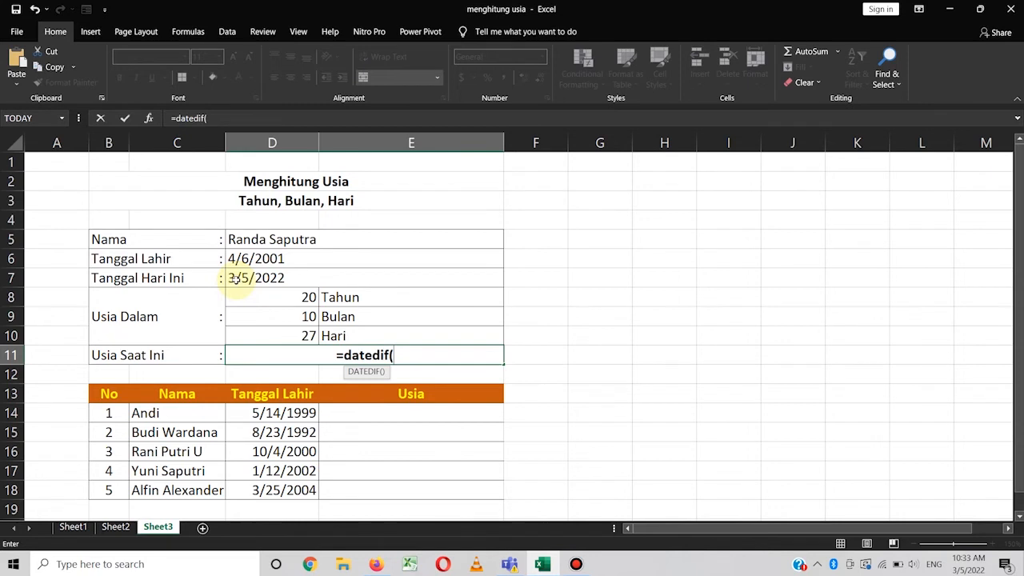
pyautogui.click(230, 260)
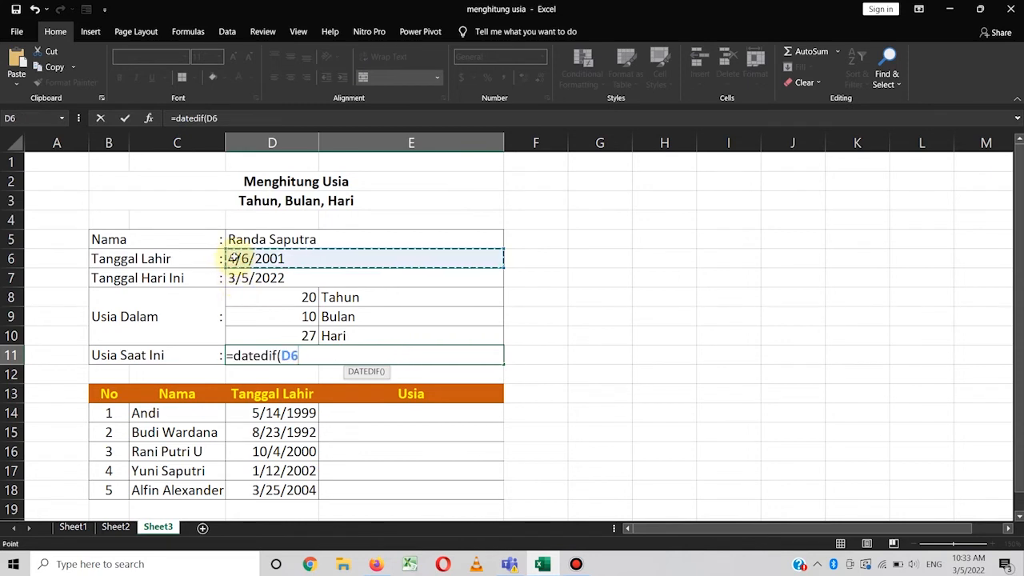
pyautogui.write(';')
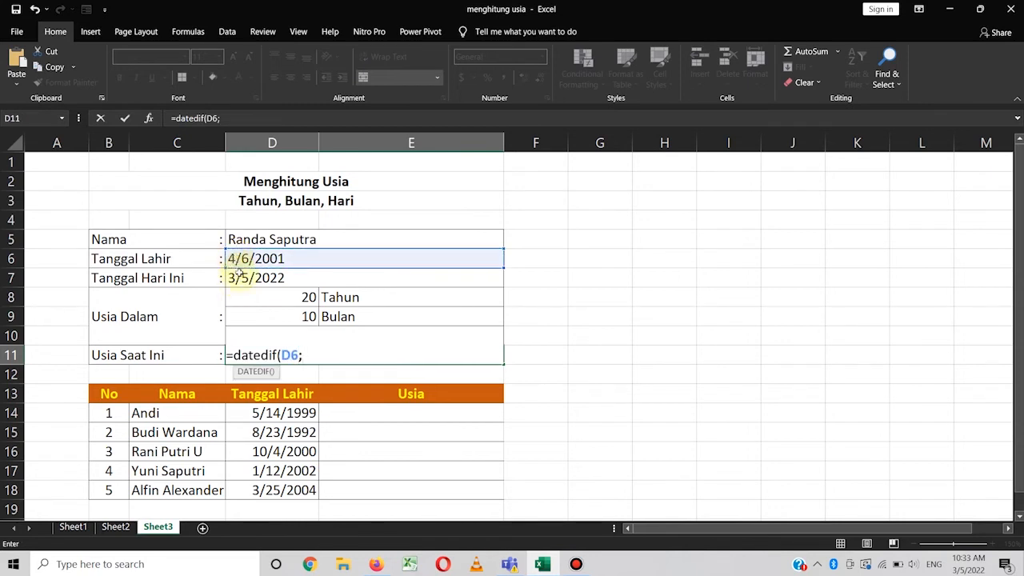
pyautogui.click(245, 280)
pyautogui.write(';')
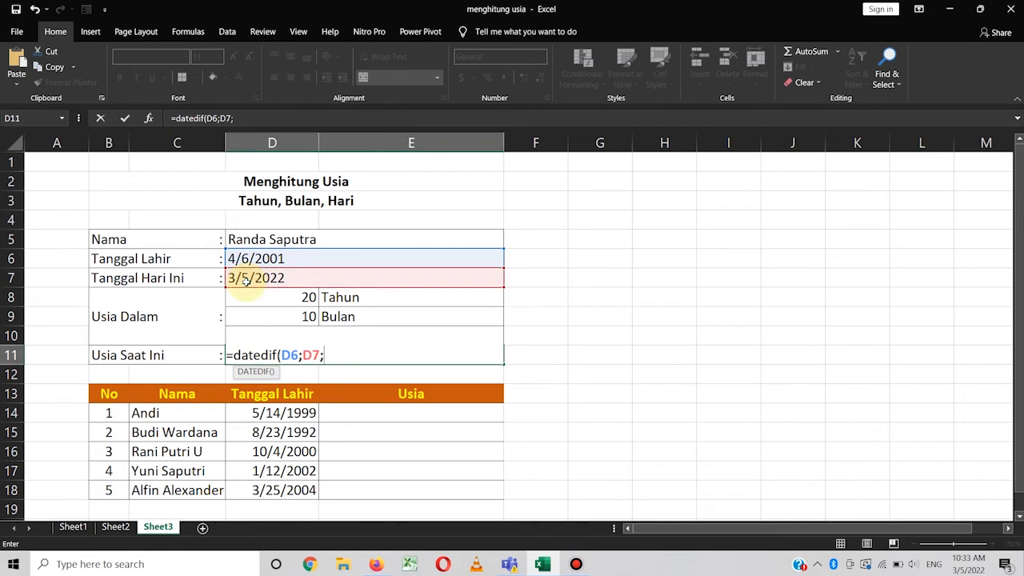
pyautogui.write('"Y")& " Tahun "')
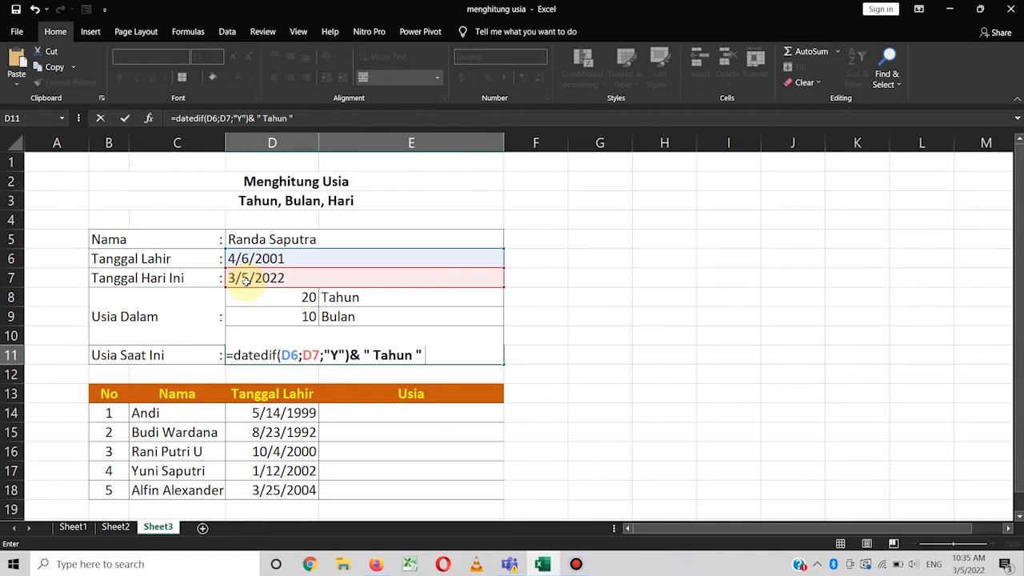
pyautogui.write(' &')
# - Append the months part DATEDIF(D6;D7;"YM") labelled " Bulan ", fixing the mistyped label
pyautogui.write('datedif')
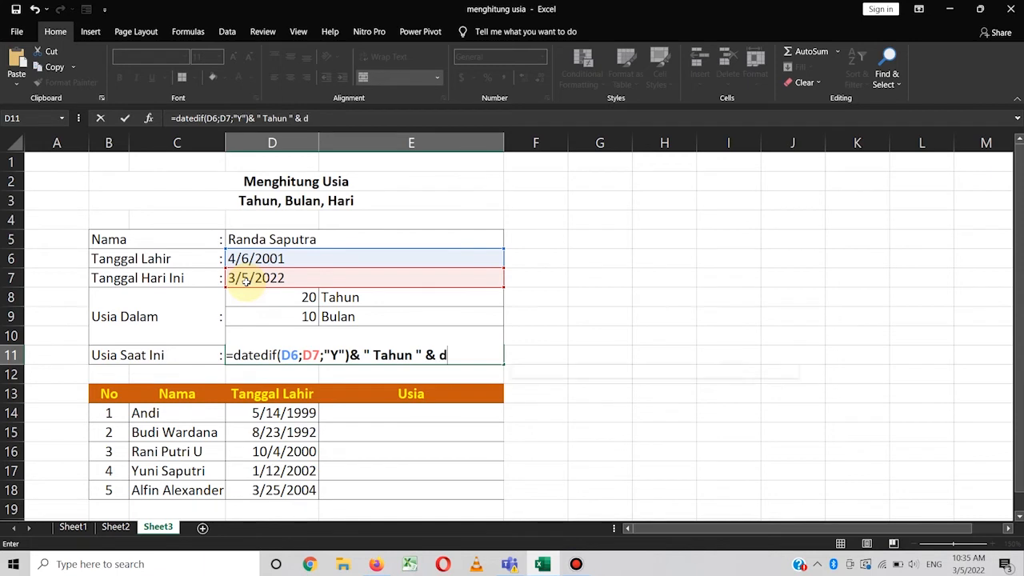
pyautogui.write('(')
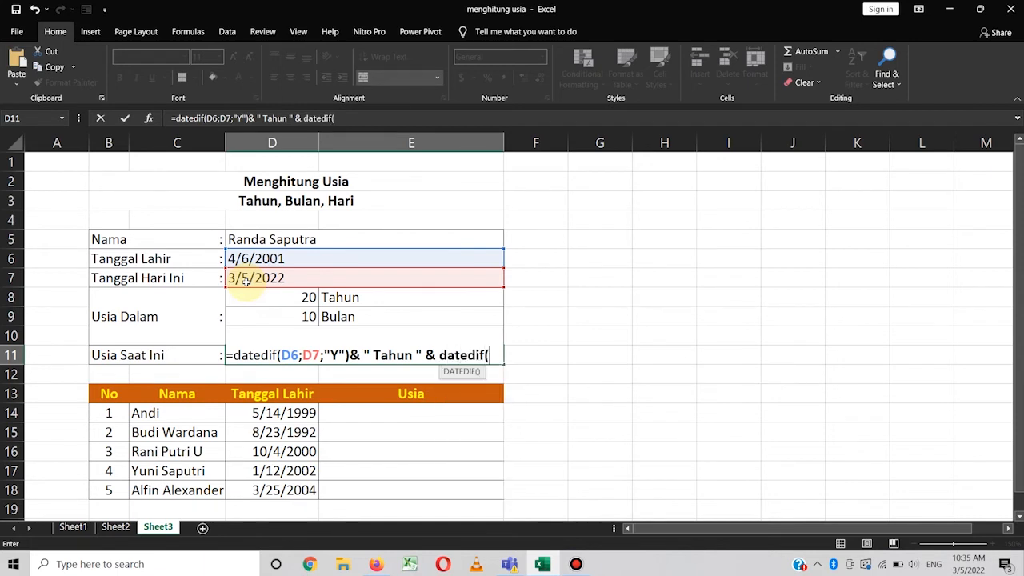
pyautogui.click(244, 258)
pyautogui.write(';')
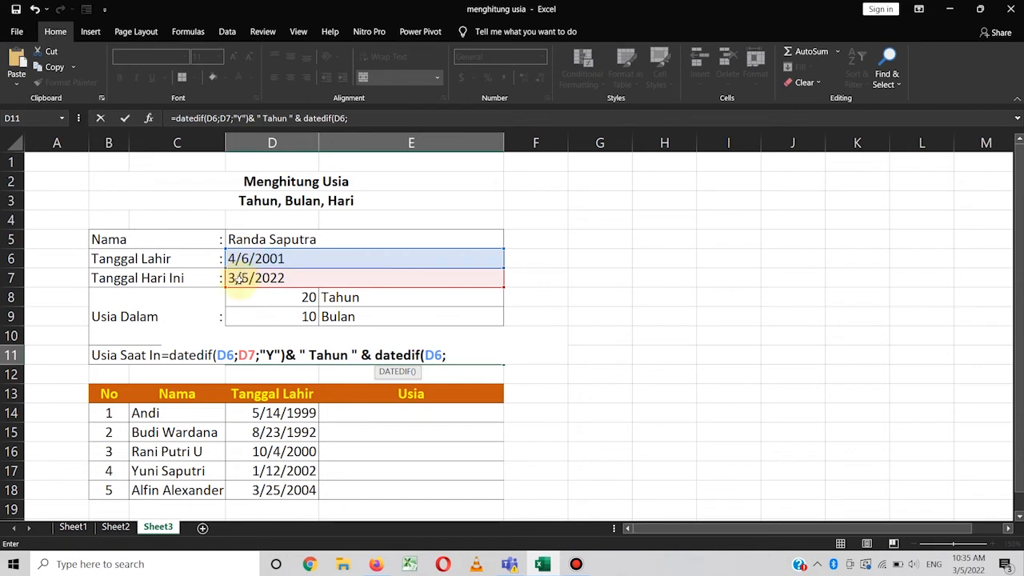
pyautogui.click(239, 279)
pyautogui.write(';')
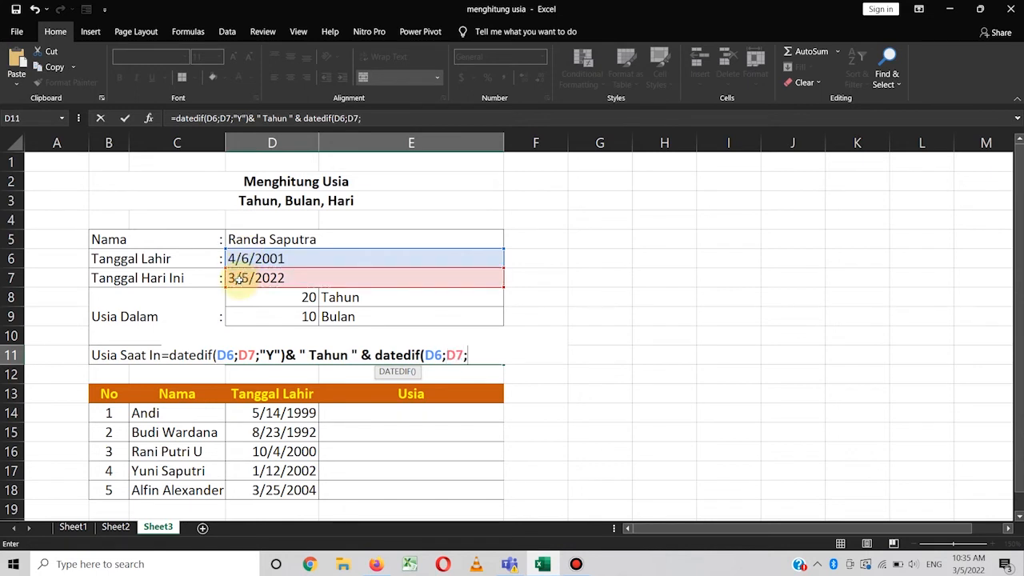
pyautogui.write('"YM")')
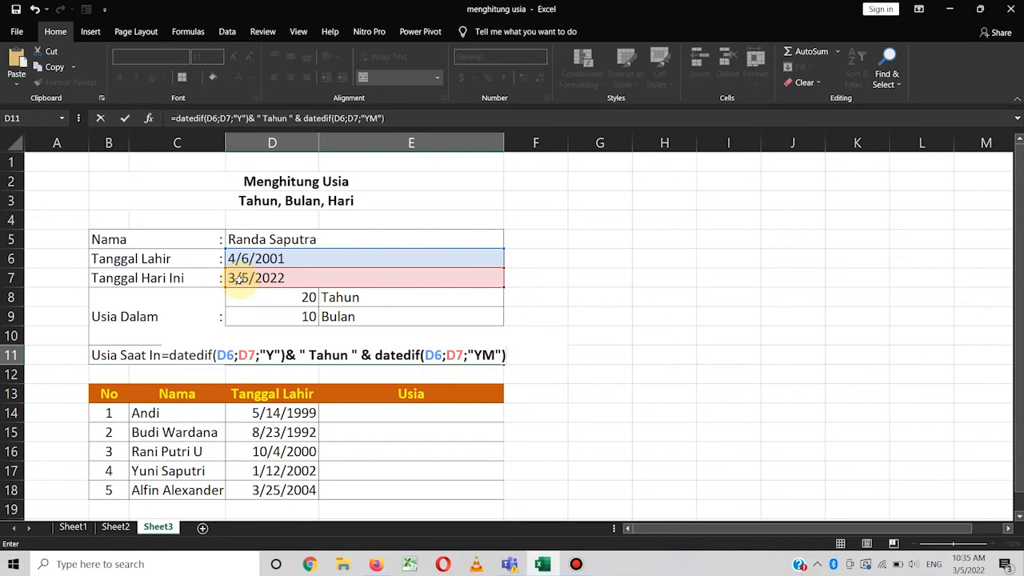
pyautogui.write('& " bul')
pyautogui.press('BackSpace')
pyautogui.press('BackSpace')
pyautogui.press('BackSpace')
pyautogui.write('Bulan')
pyautogui.write(' "')
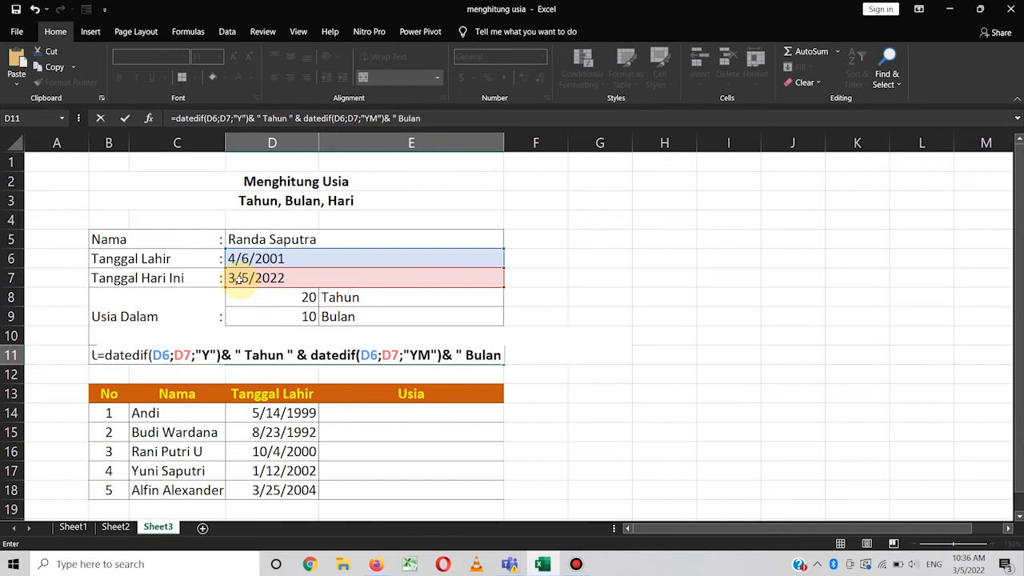
pyautogui.write(' &dated')
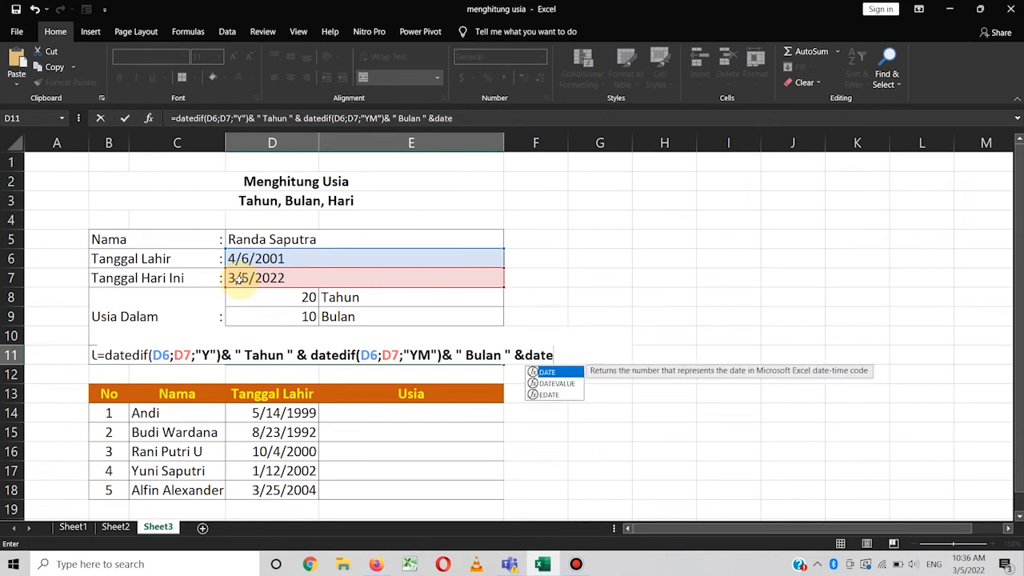
pyautogui.write('if(')
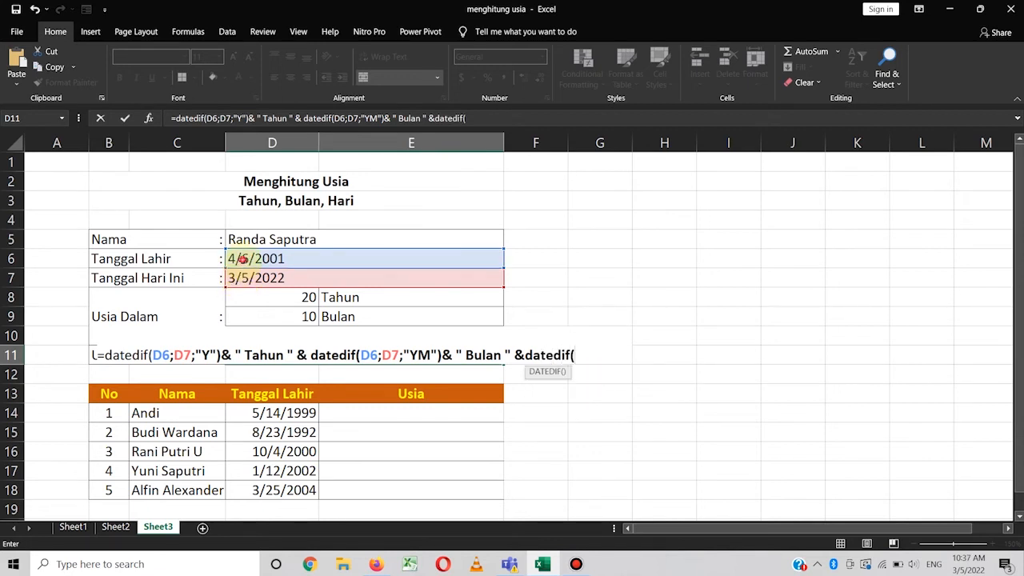
# - Append DATEDIF(D6;D7;"MD")&" Hari " and commit, giving 20 Tahun 10 Bulan 27 Hari
pyautogui.click(242, 259)
pyautogui.write(';')
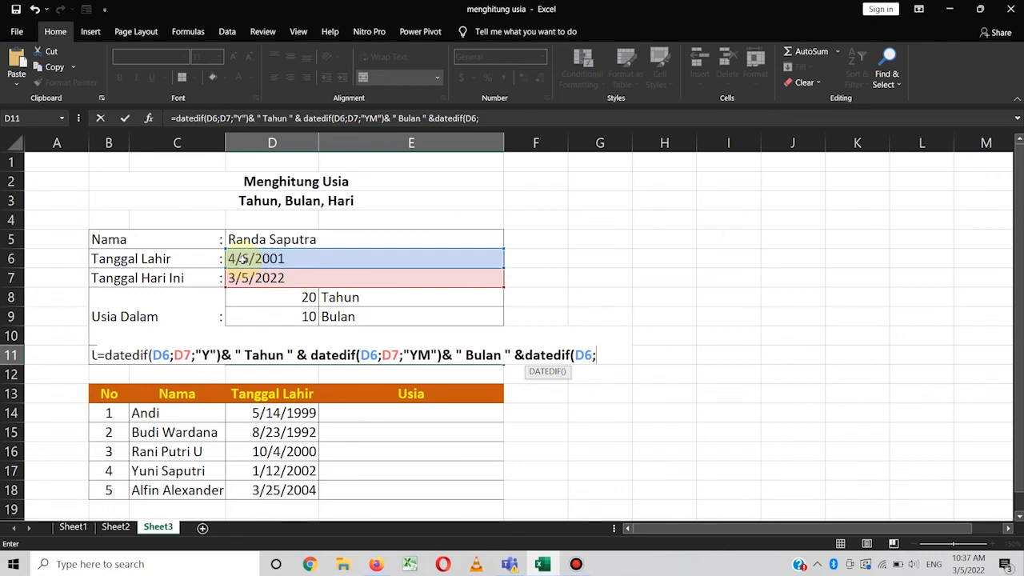
pyautogui.click(238, 280)
pyautogui.write(';')
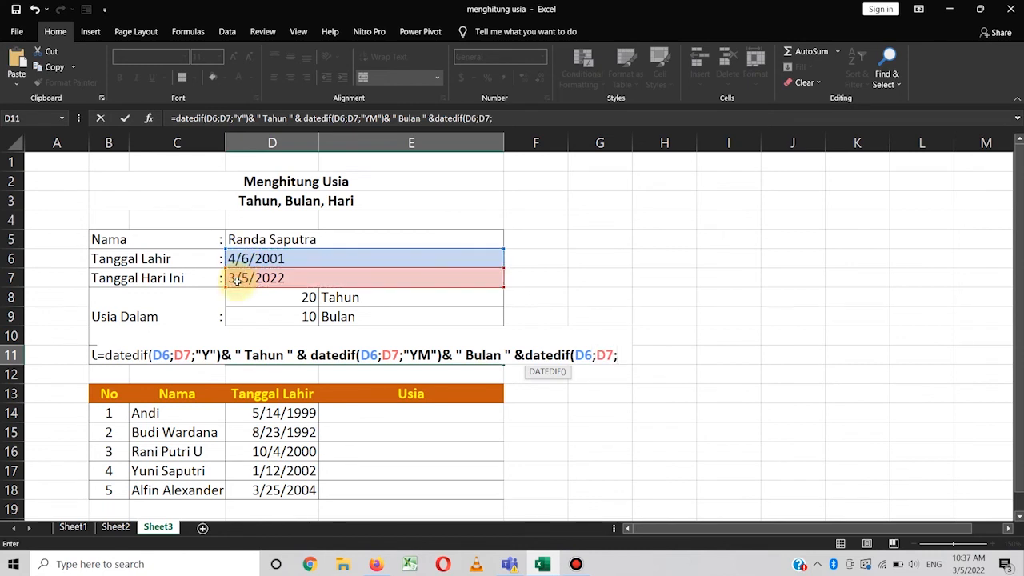
pyautogui.write('"')
pyautogui.write('MD')
pyautogui.write('")')
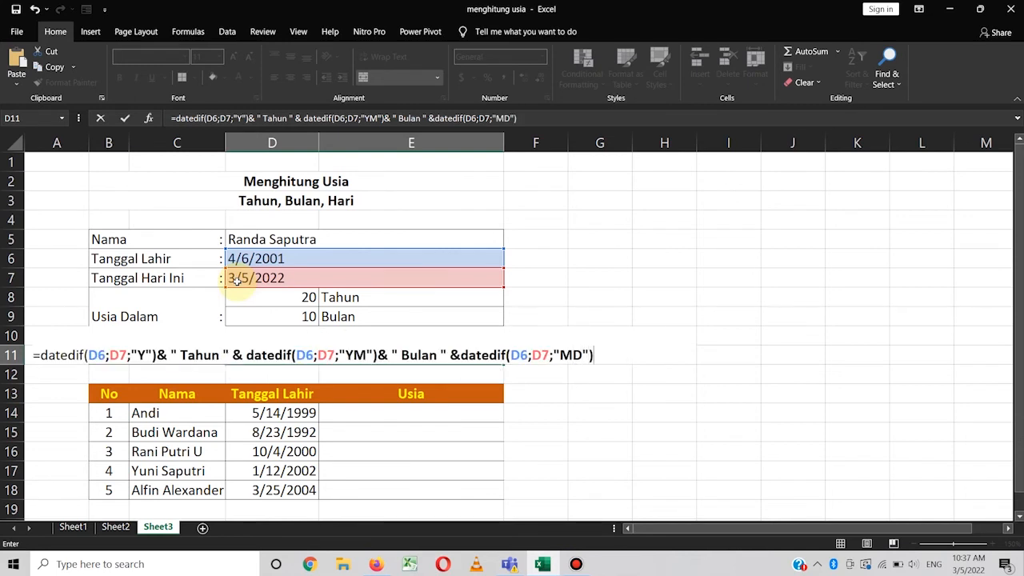
pyautogui.write('& " Hari "')
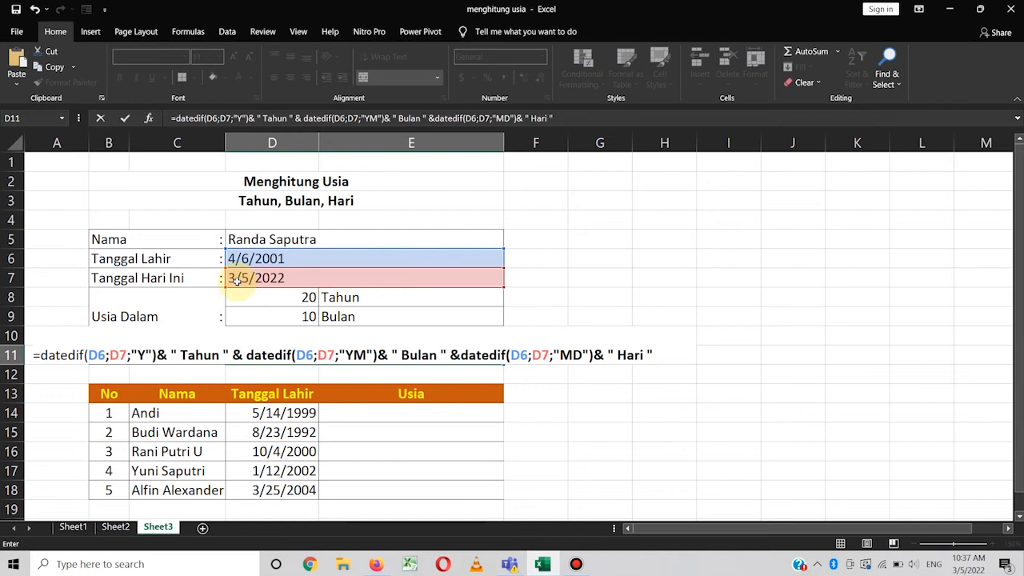
pyautogui.press('Return')
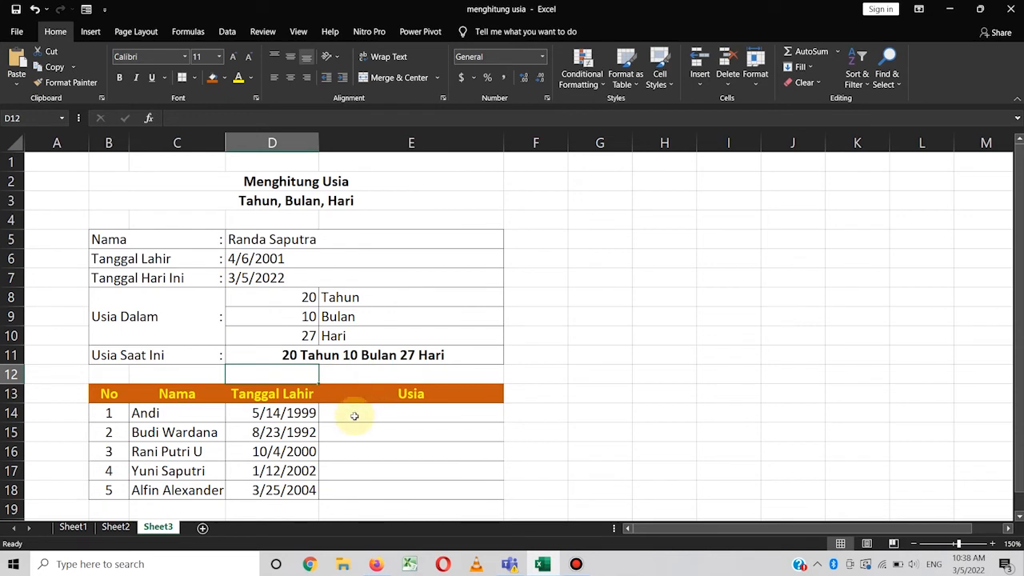
pyautogui.click(355, 415)
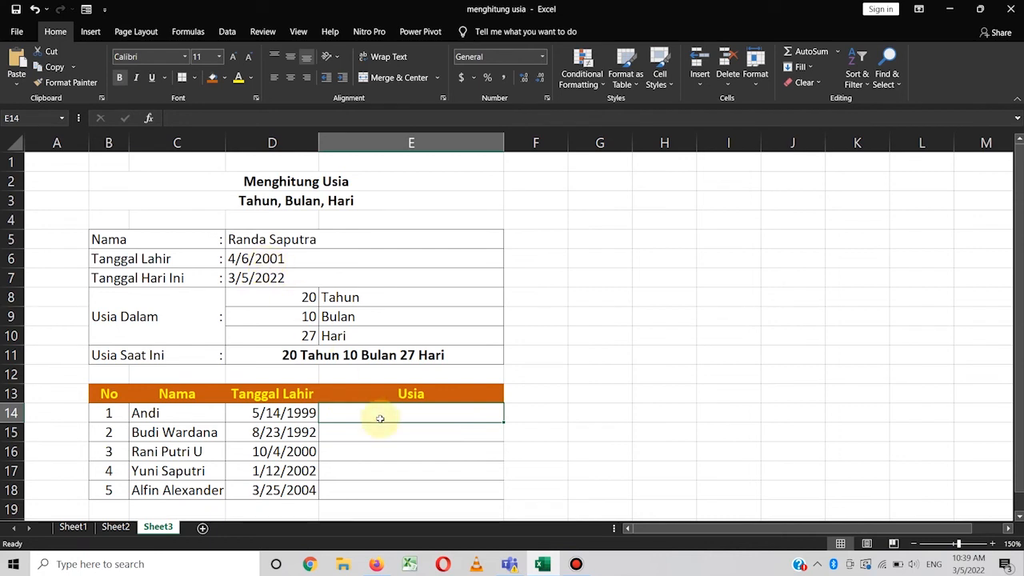
# - In E14, type =DATEDIF(D14;$D$7;"Y")&" Tahun "& with D7 locked as absolute
pyautogui.write('=datedif')
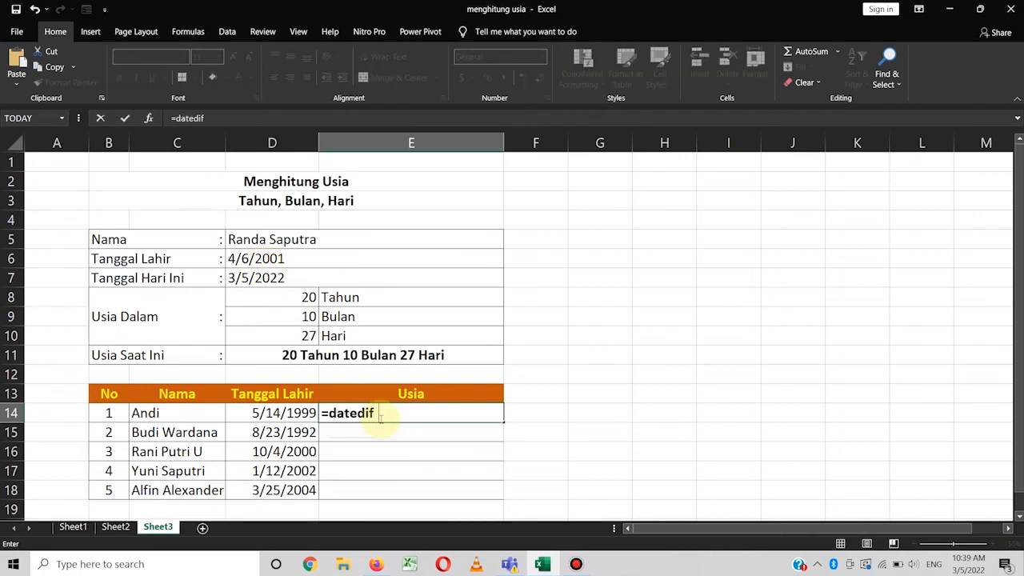
pyautogui.write('(')
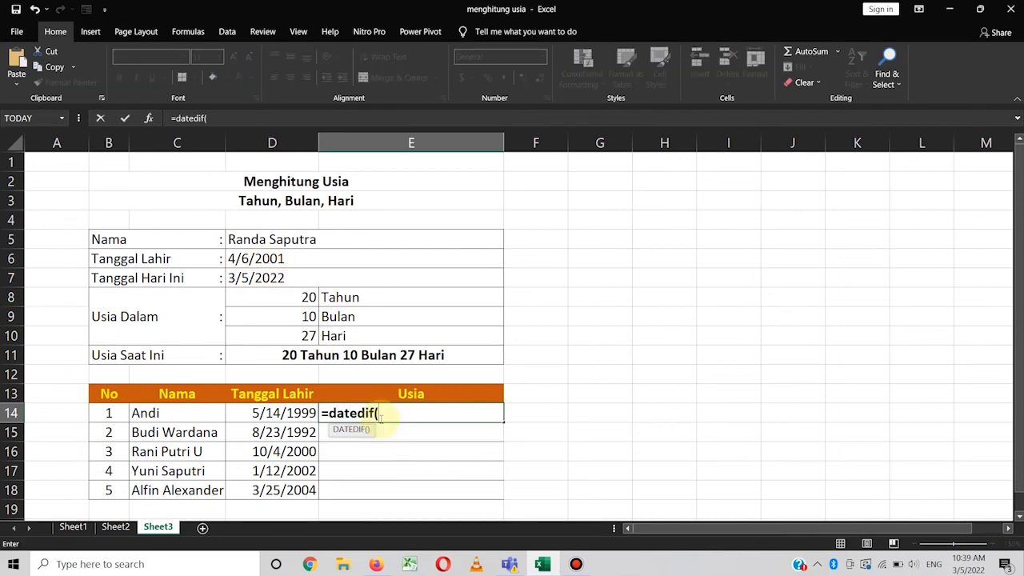
pyautogui.click(274, 413)
pyautogui.write(';')
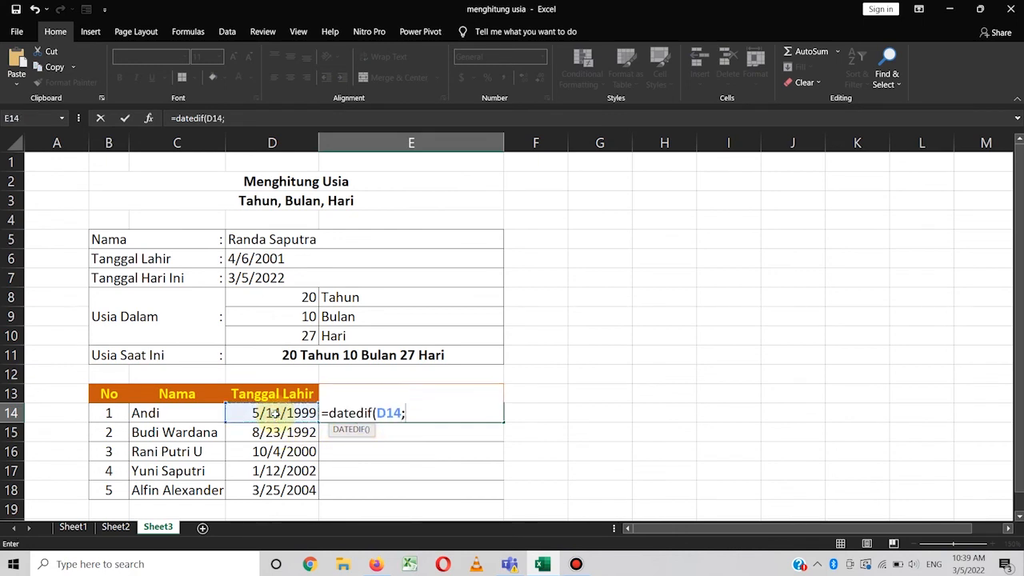
pyautogui.click(263, 277)
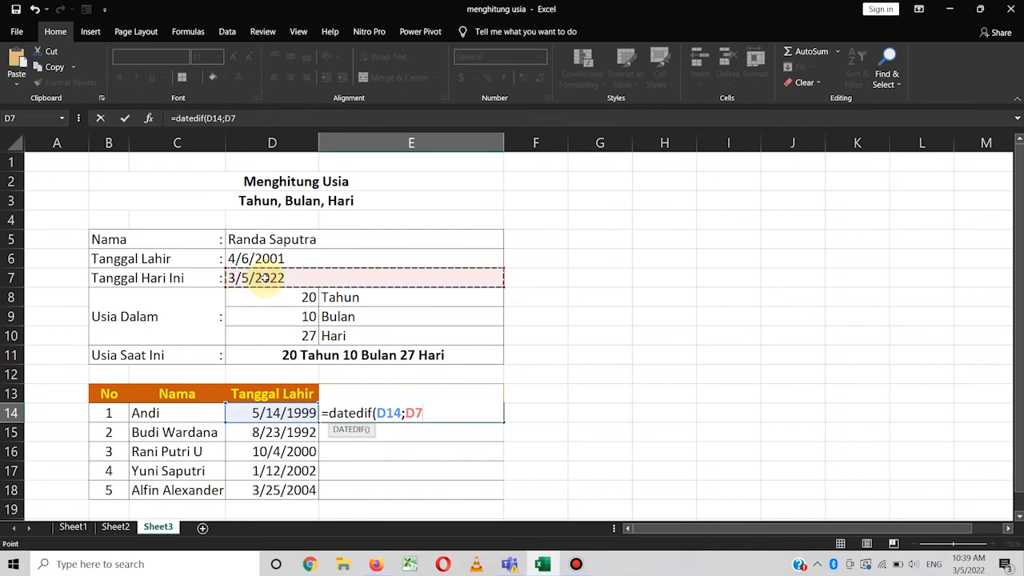
pyautogui.press('F4')
pyautogui.write(';"Y")&')
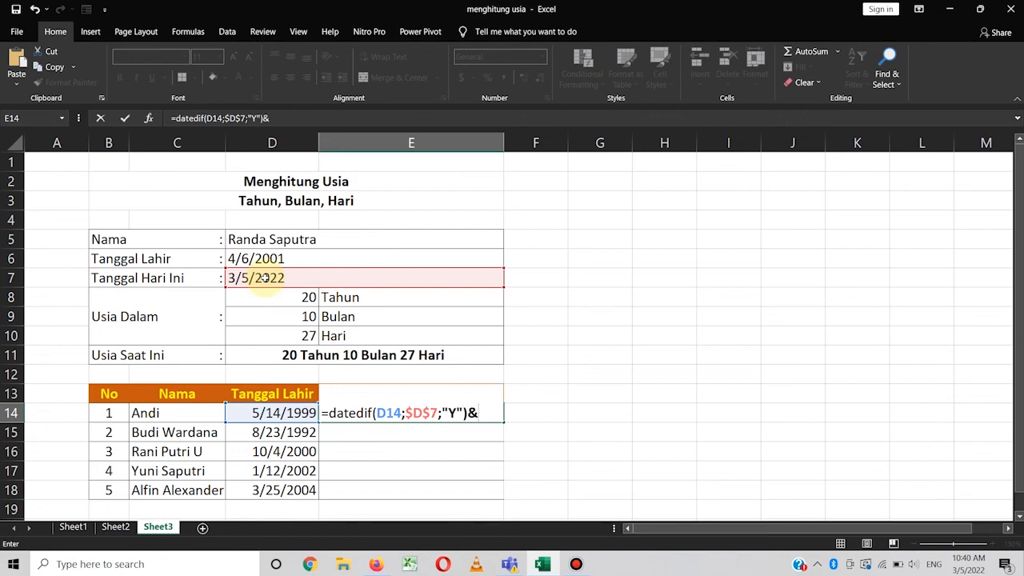
pyautogui.write(' " Tahun "')
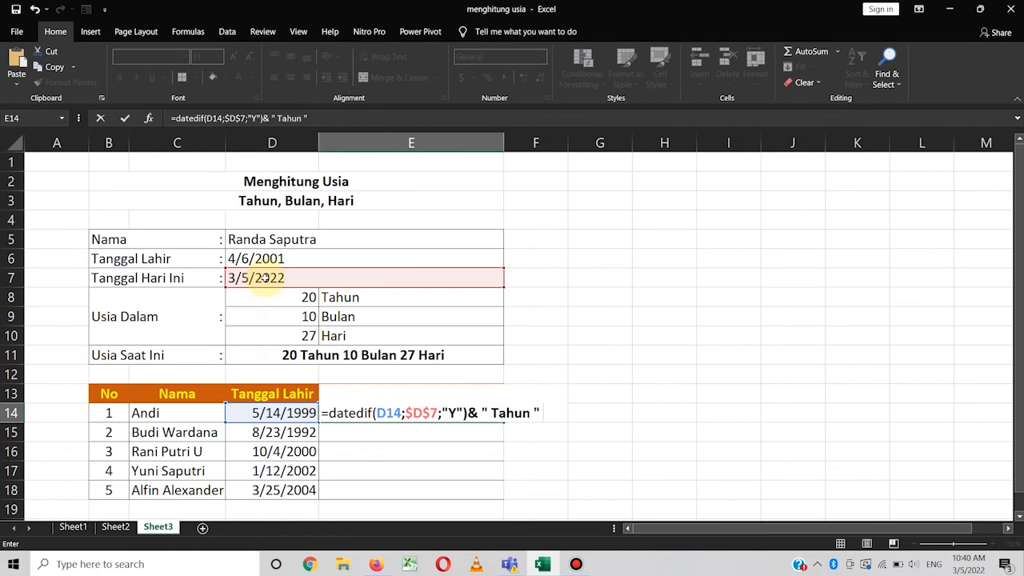
pyautogui.write(' &')
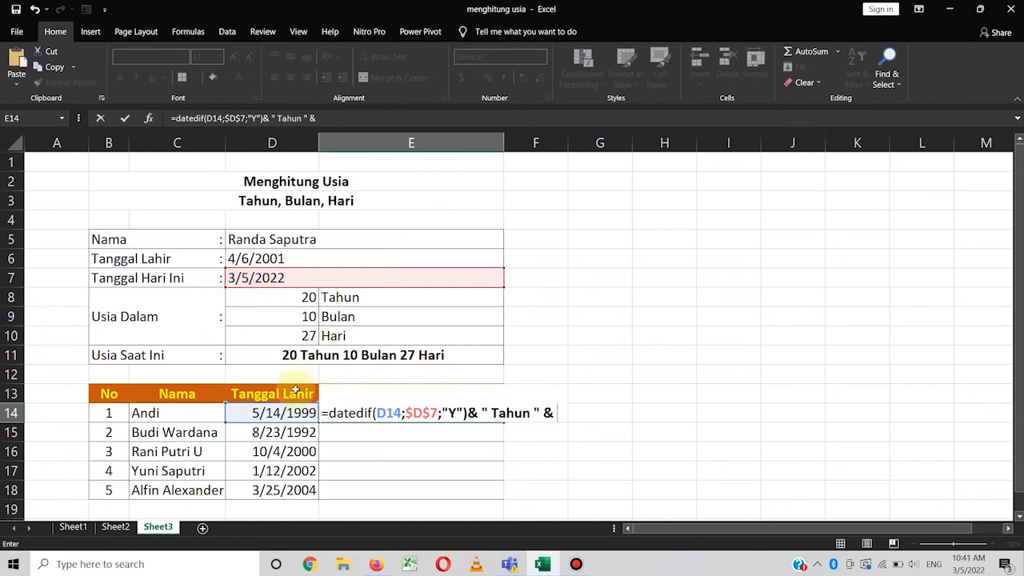
# - Append a copy of the years part, changed to unit YM and label Bulan
pyautogui.moveTo(324, 119); pyautogui.dragTo(173, 118)
pyautogui.hotkey('ctrl', 'c')
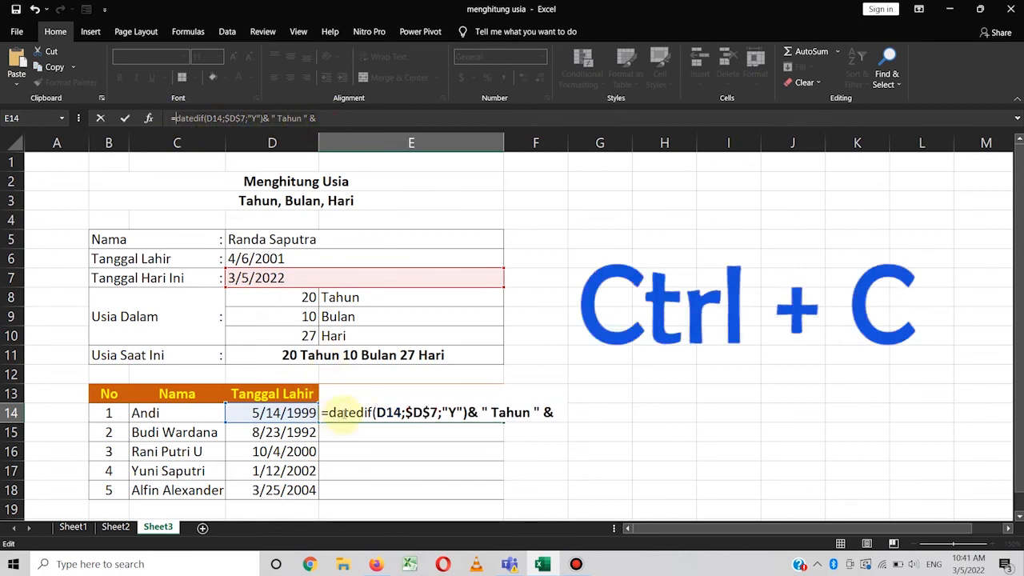
pyautogui.click(334, 120)
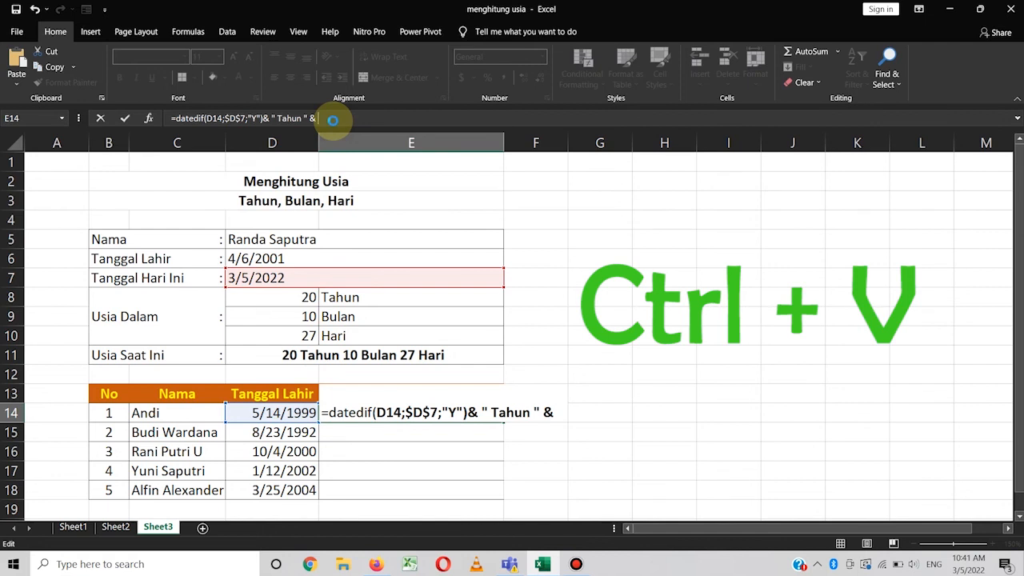
pyautogui.hotkey('ctrl', 'v')
pyautogui.click(397, 119)
pyautogui.write('M')
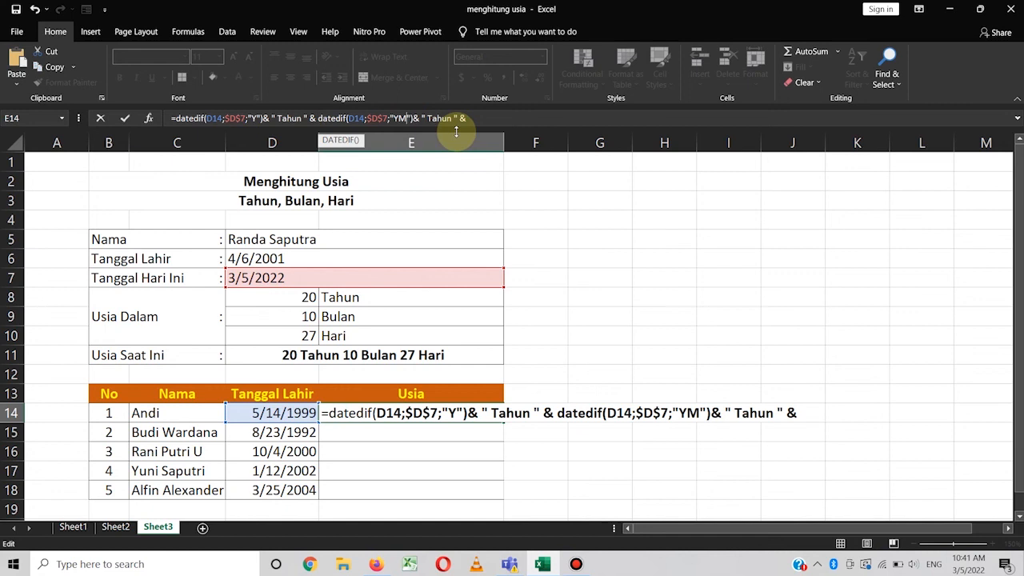
pyautogui.doubleClick(447, 118)
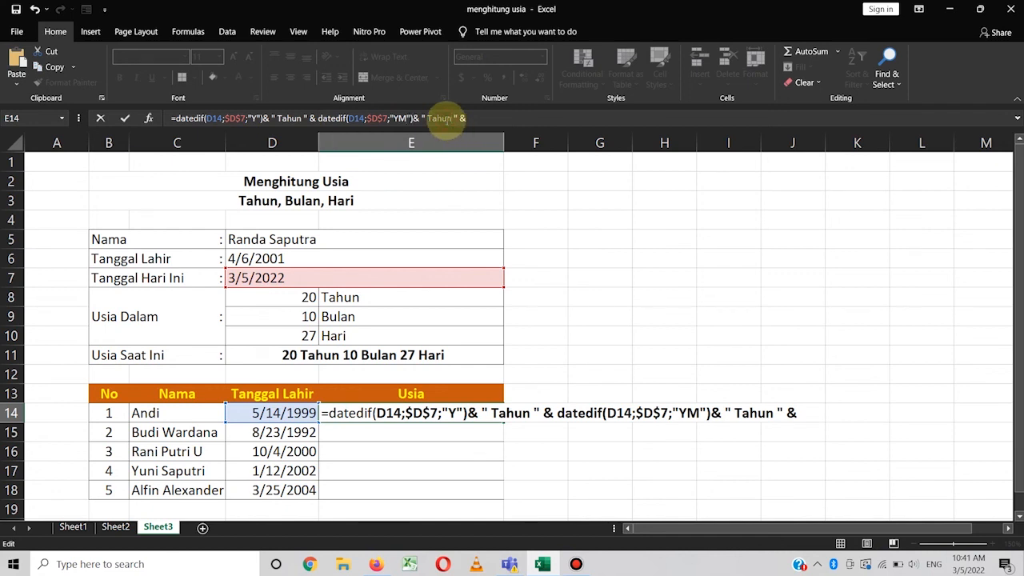
pyautogui.write('Bulan')
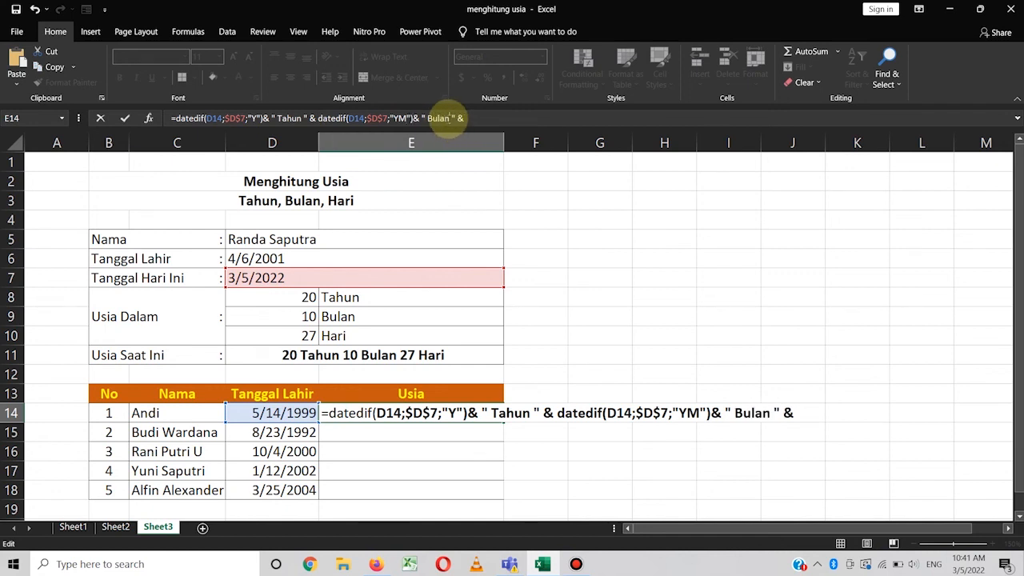
# - Append another copy with unit MD and label Hari, drop the trailing &, and commit: 22 Tahun 9 Bulan 19 Hari
pyautogui.click(467, 118)
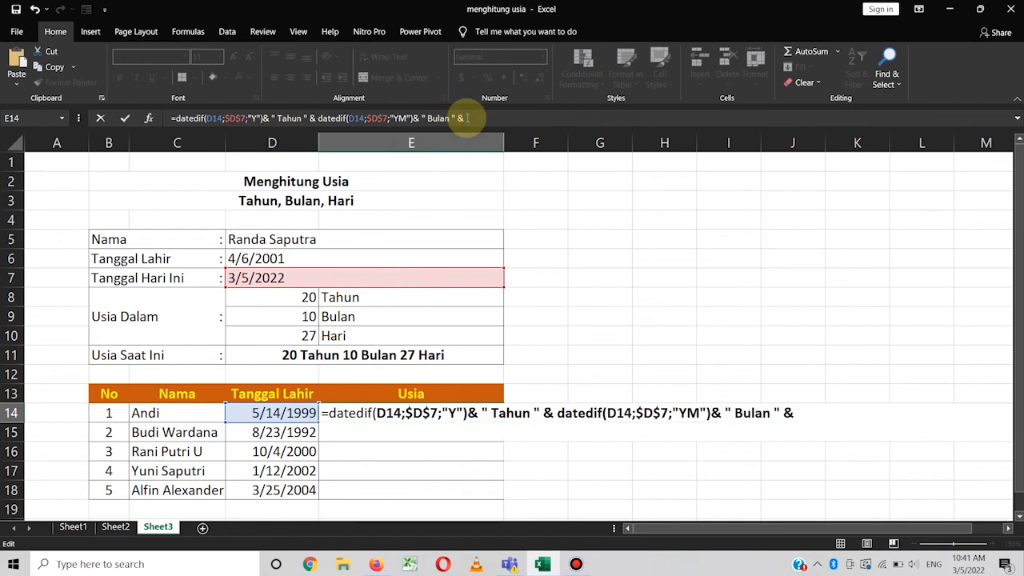
pyautogui.hotkey('ctrl', 'v')
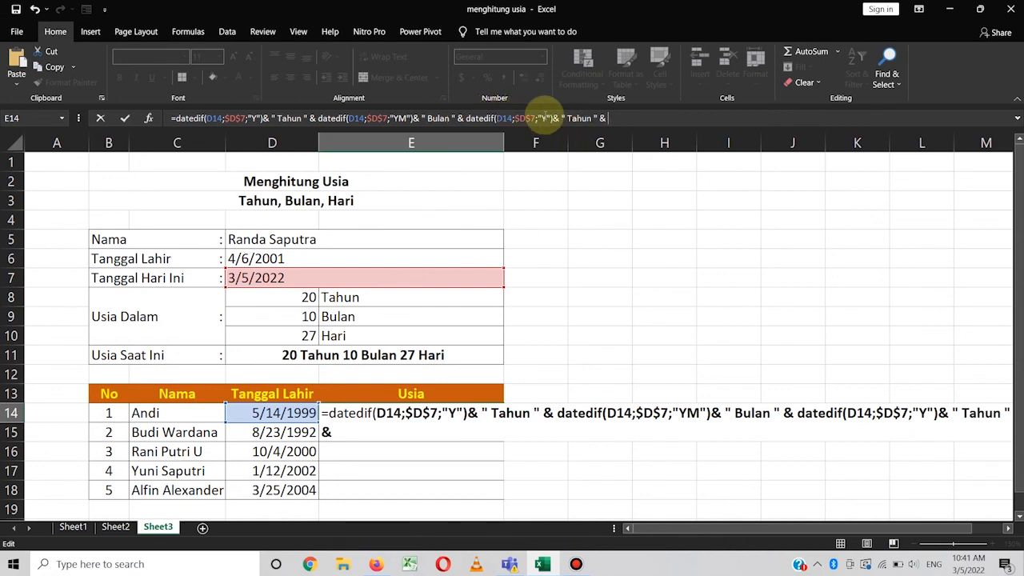
pyautogui.click(547, 118)
pyautogui.press('BackSpace')
pyautogui.write('MD')
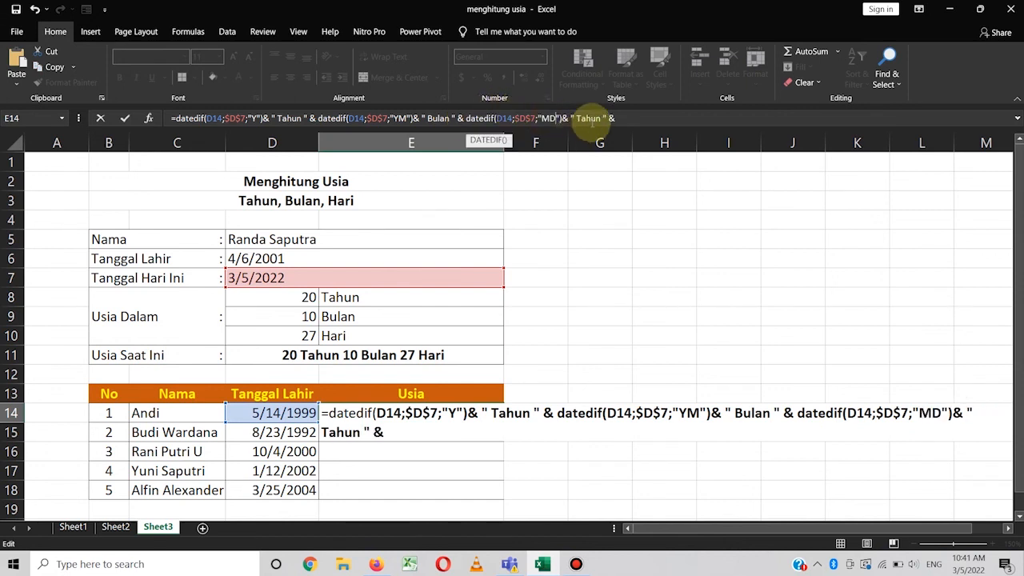
pyautogui.doubleClick(590, 118)
pyautogui.write('Hari')
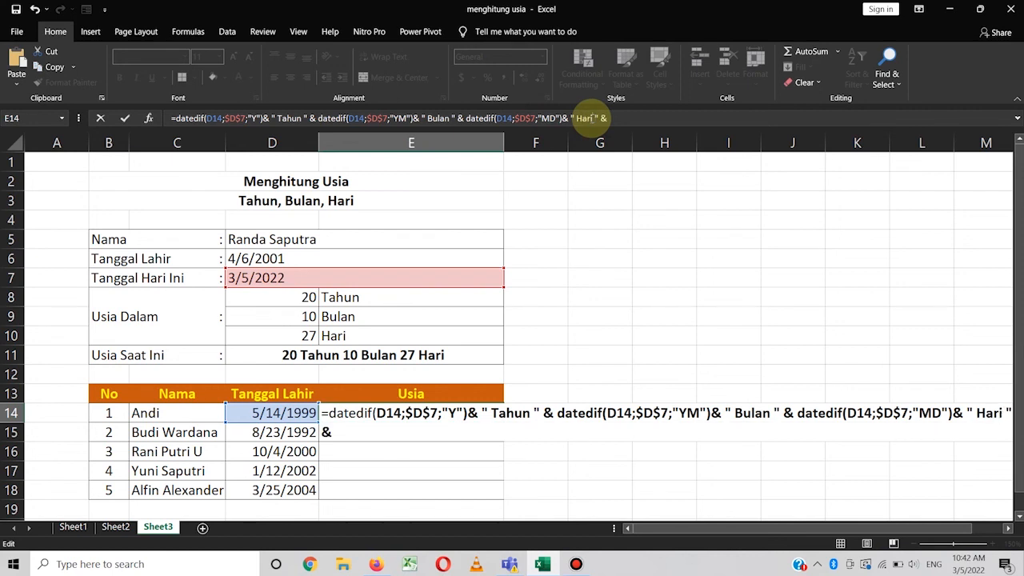
pyautogui.press('BackSpace')
pyautogui.press('BackSpace')
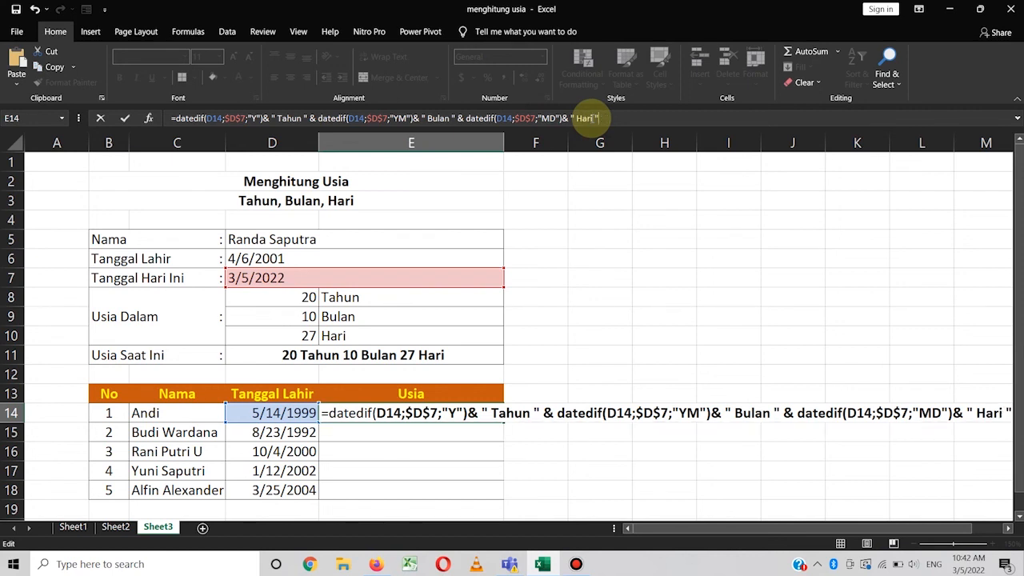
pyautogui.press('Return')
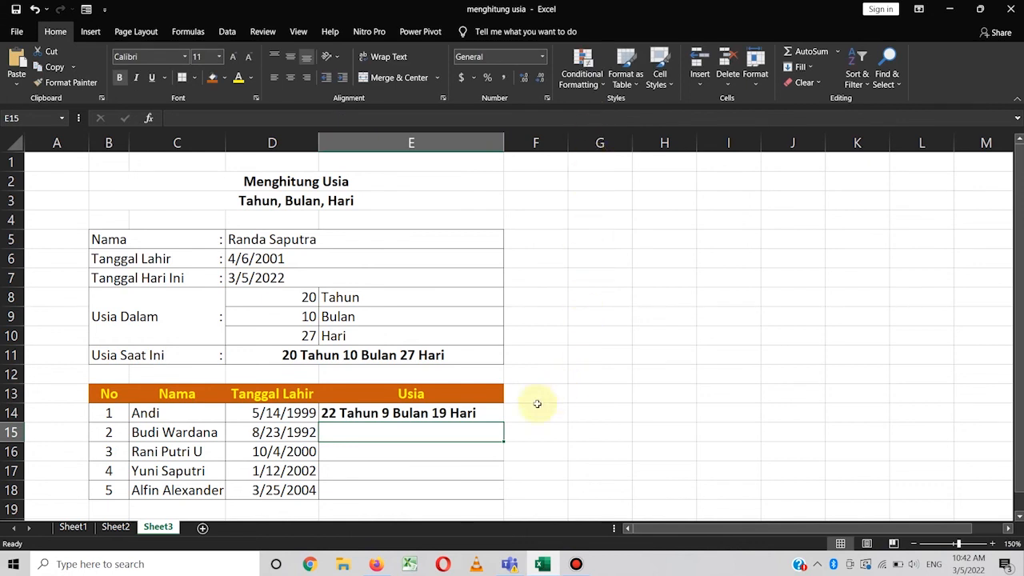
# - Fill E14's age formula down through E18 for the remaining four people
pyautogui.click(461, 414)
pyautogui.moveTo(504, 422); pyautogui.dragTo(497, 488)
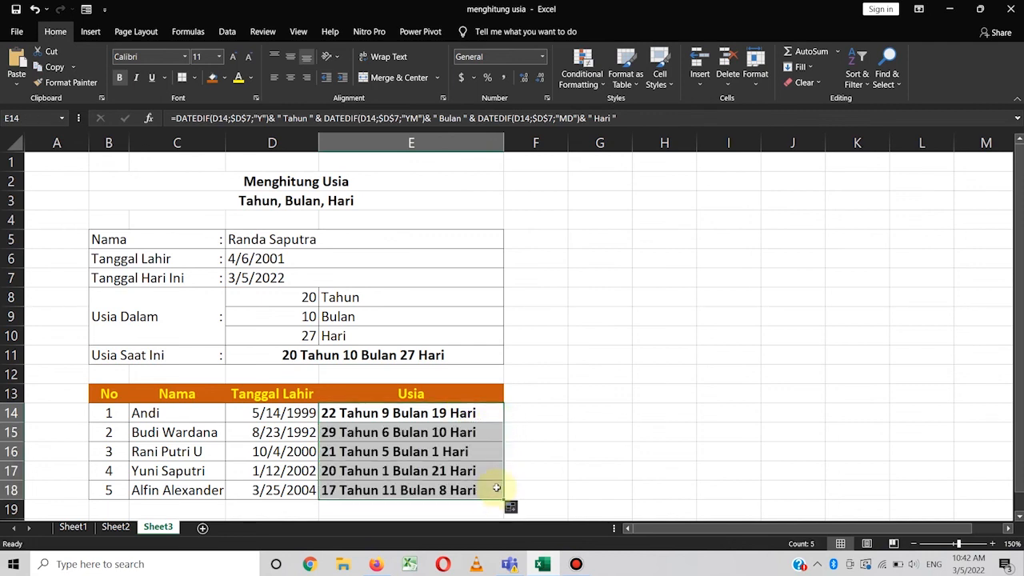
pyautogui.click(546, 248)
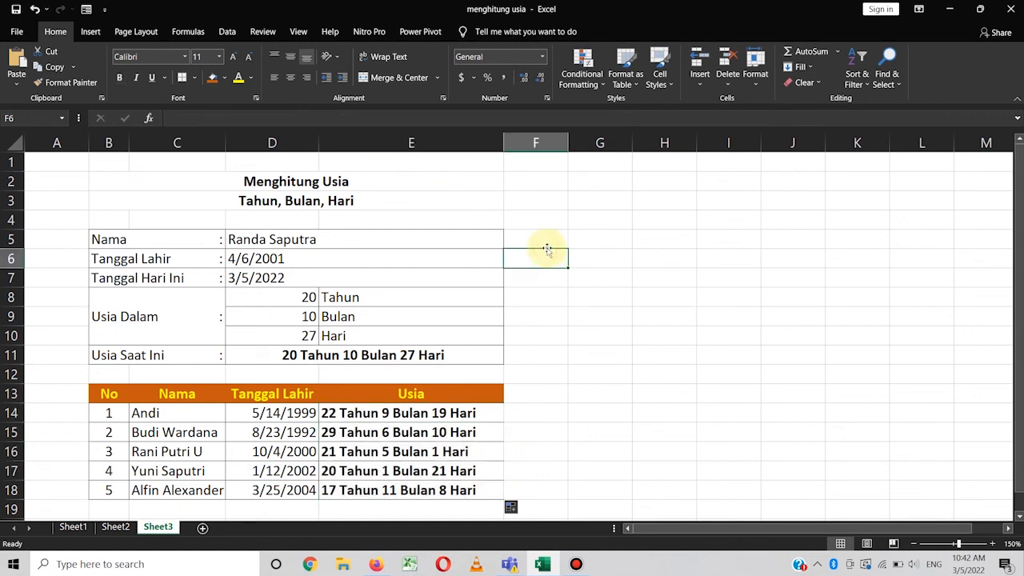